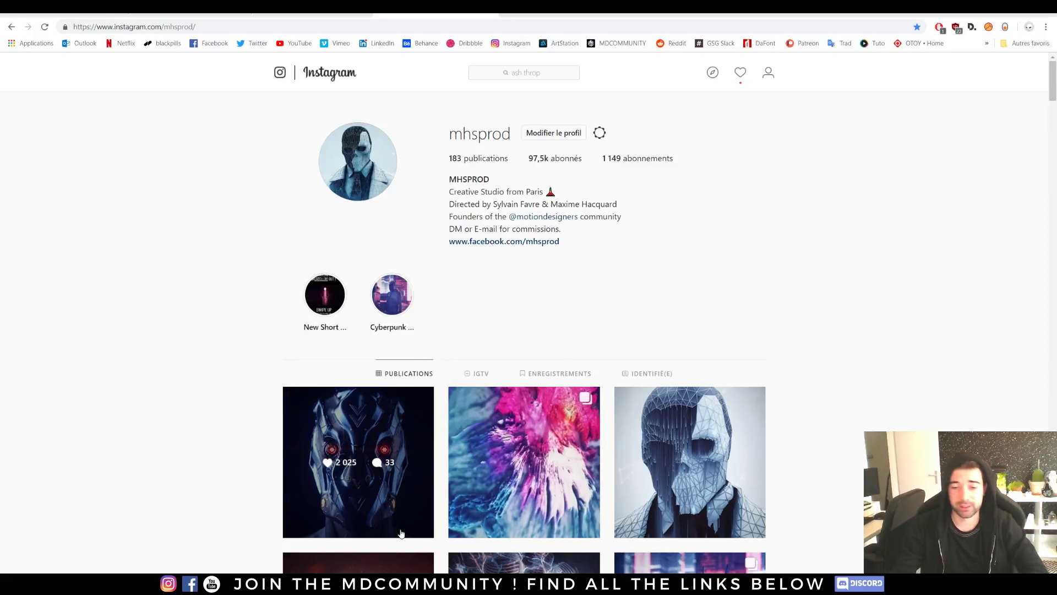
Step: Switch from the Instagram profile to the Cinema 4D scene of cloned cubes
{"action": "left_click", "coordinate": [273, 527]}
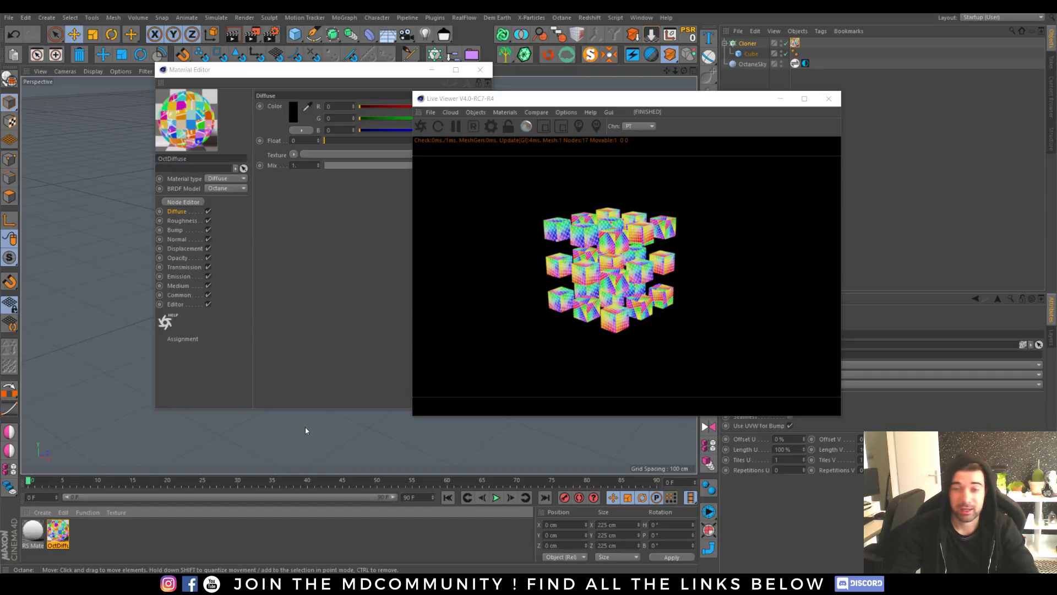
Step: Hide the Material Editor, level the view, and open the OctDiffuse material's node graph
{"action": "left_click", "coordinate": [433, 71]}
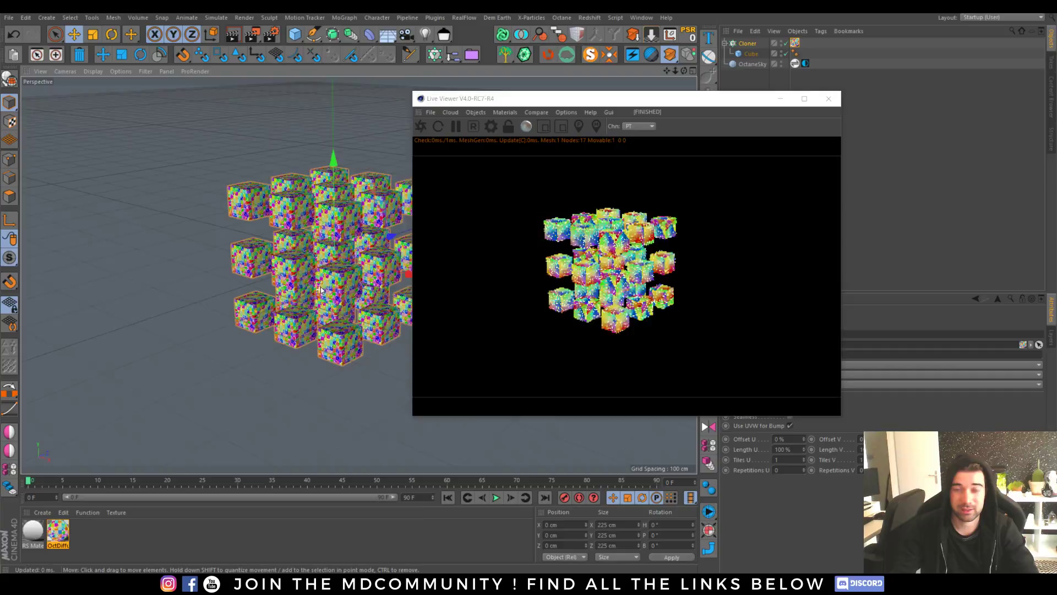
{"action": "scroll", "coordinate": [359, 239], "scroll_direction": "up", "scroll_amount": 5}
{"action": "left_click_drag", "start_coordinate": [359, 239], "coordinate": [424, 273], "text": "alt"}
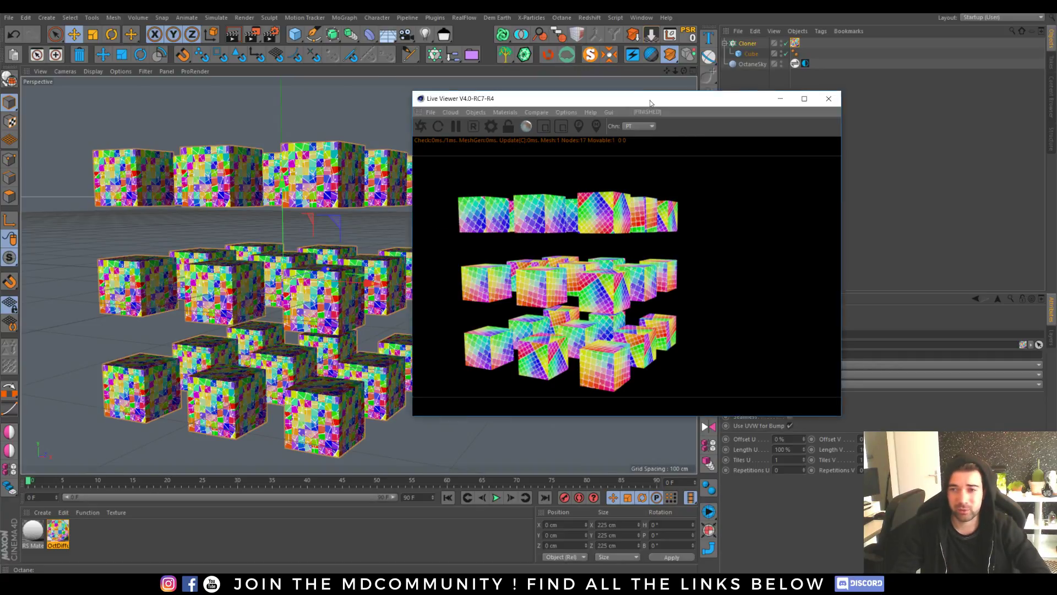
{"action": "left_click_drag", "start_coordinate": [650, 100], "coordinate": [537, 106]}
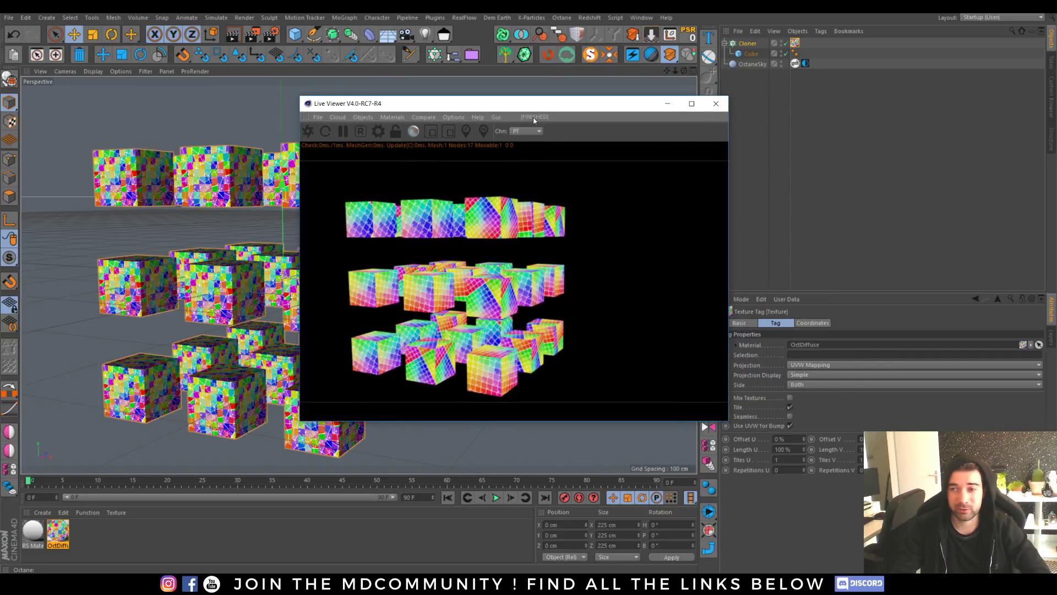
{"action": "double_click", "coordinate": [57, 532]}
{"action": "left_click", "coordinate": [182, 203]}
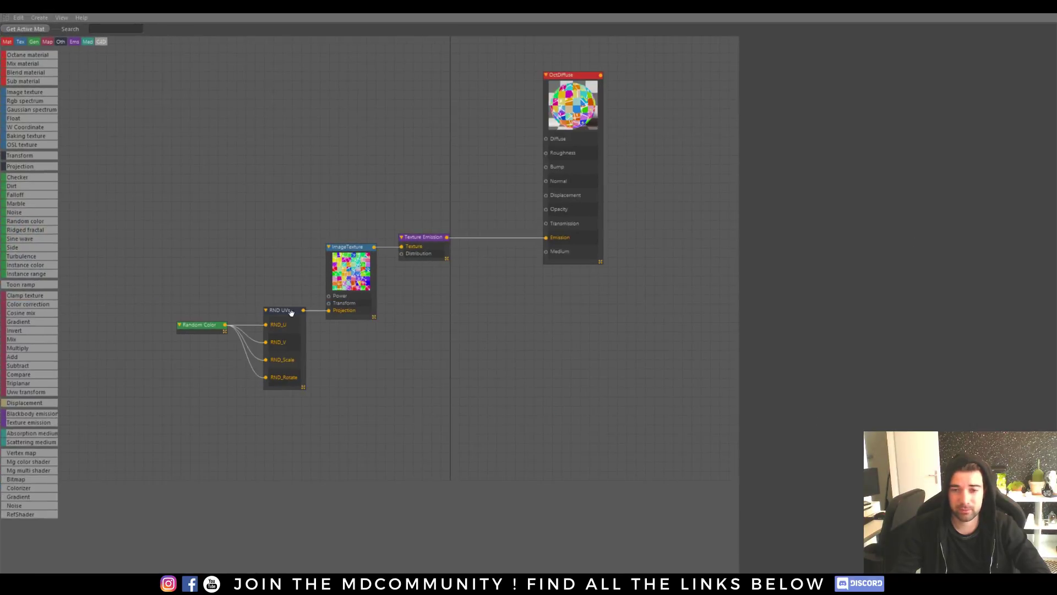
Step: Move the RND UVs node higher and keep its projection mode on OSL
{"action": "left_click", "coordinate": [286, 316]}
{"action": "left_click_drag", "start_coordinate": [283, 315], "coordinate": [271, 180]}
{"action": "left_click", "coordinate": [833, 63]}
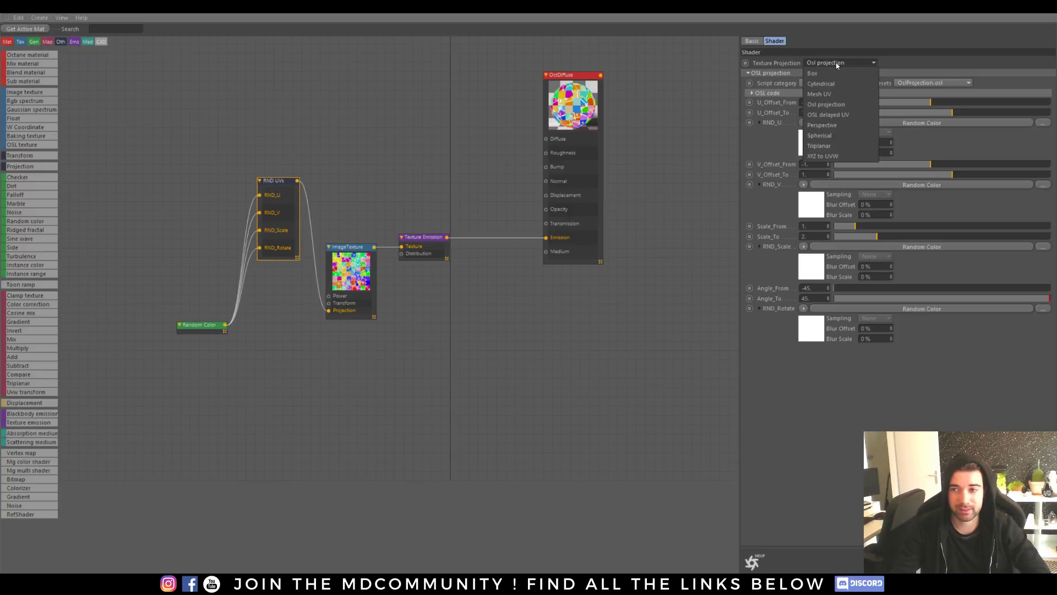
{"action": "left_click", "coordinate": [522, 338]}
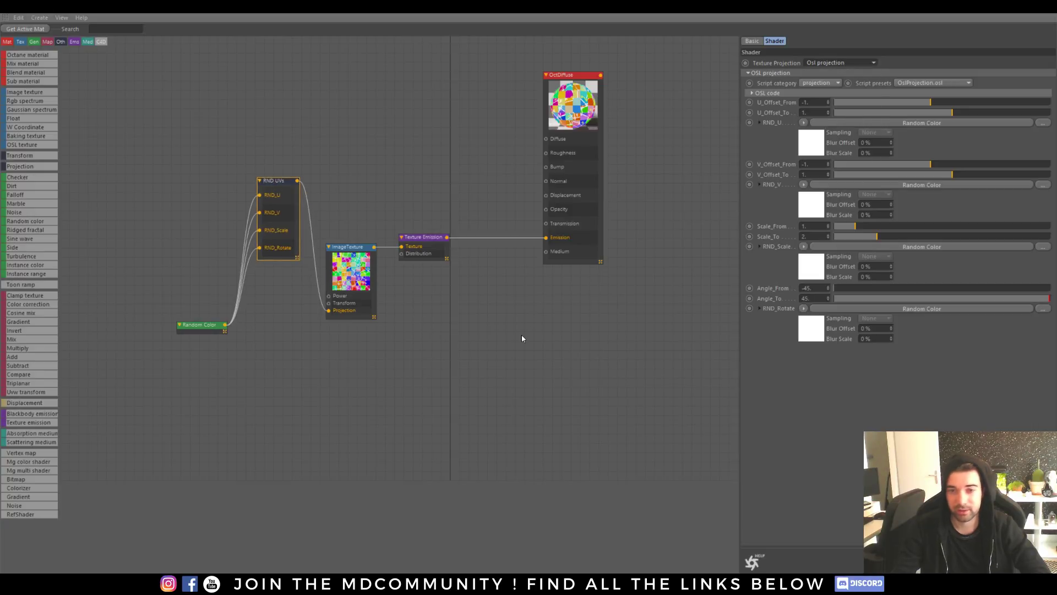
Step: Reposition the ImageTexture node and load a PNG from the Stockage (E:) drive
{"action": "left_click", "coordinate": [355, 248]}
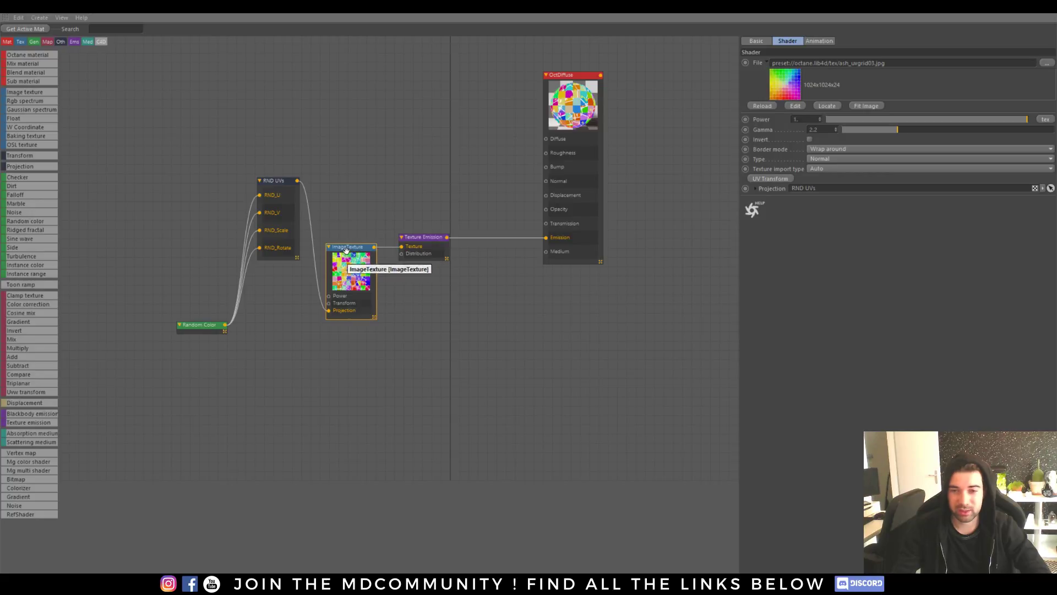
{"action": "left_click_drag", "start_coordinate": [347, 251], "coordinate": [345, 322]}
{"action": "left_click", "coordinate": [1047, 63]}
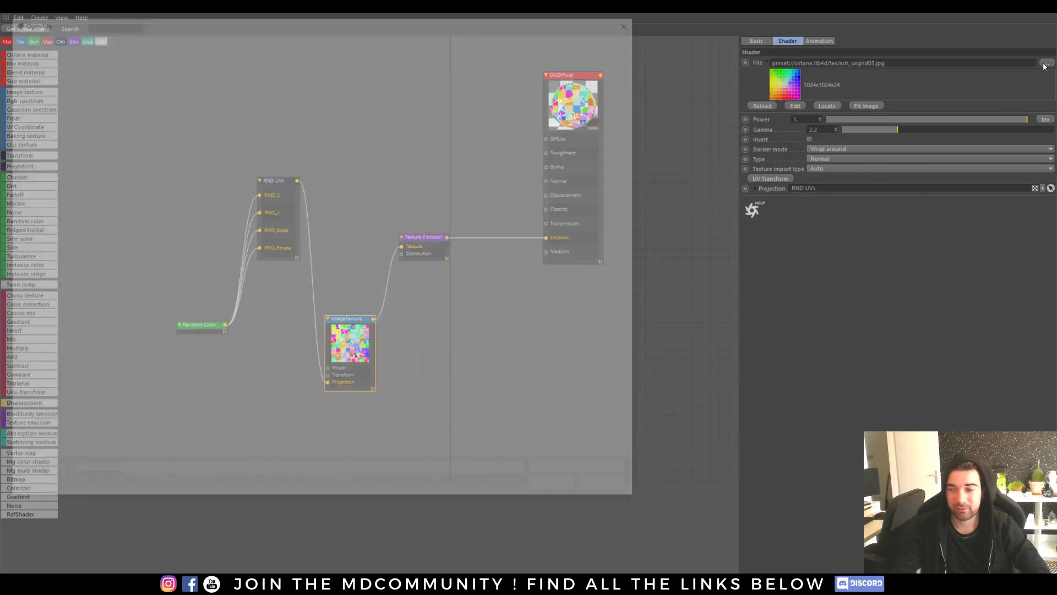
{"action": "left_click", "coordinate": [50, 362]}
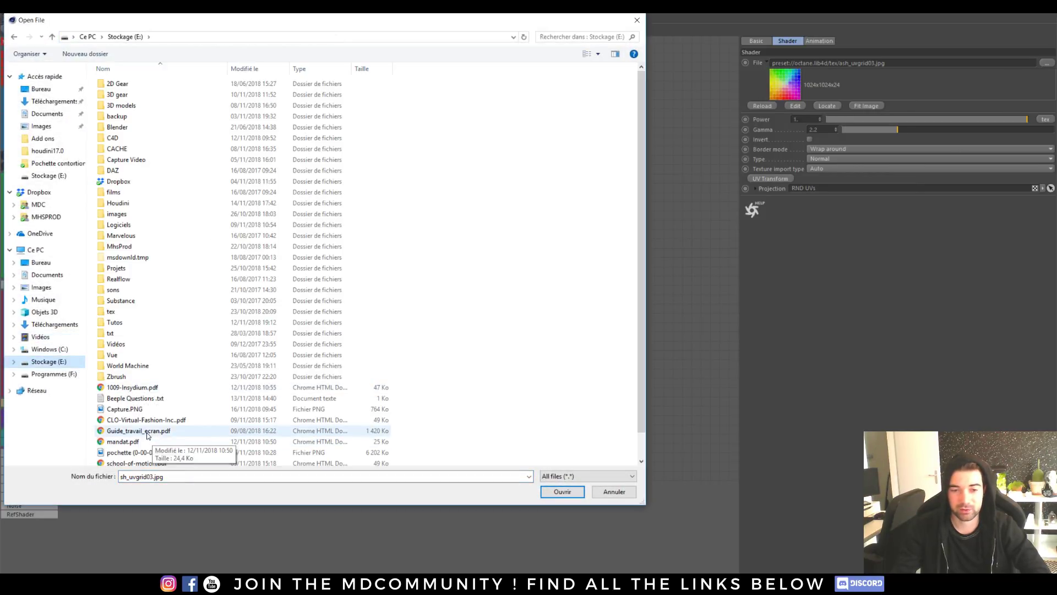
{"action": "double_click", "coordinate": [165, 448]}
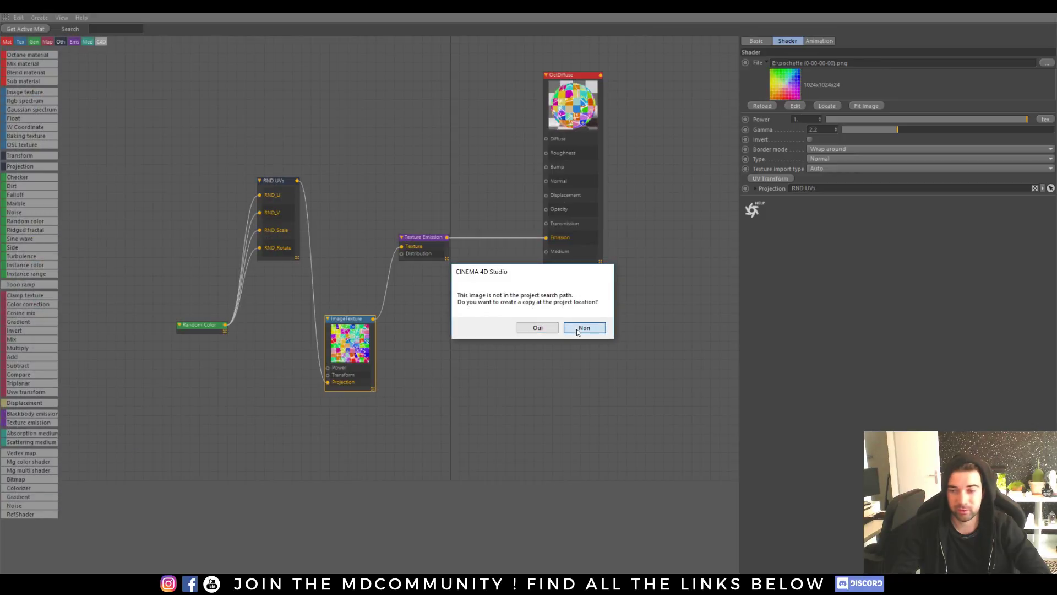
Step: Decline copying the image, close the Material Editor, and view the cubes from a level front angle
{"action": "left_click", "coordinate": [583, 328]}
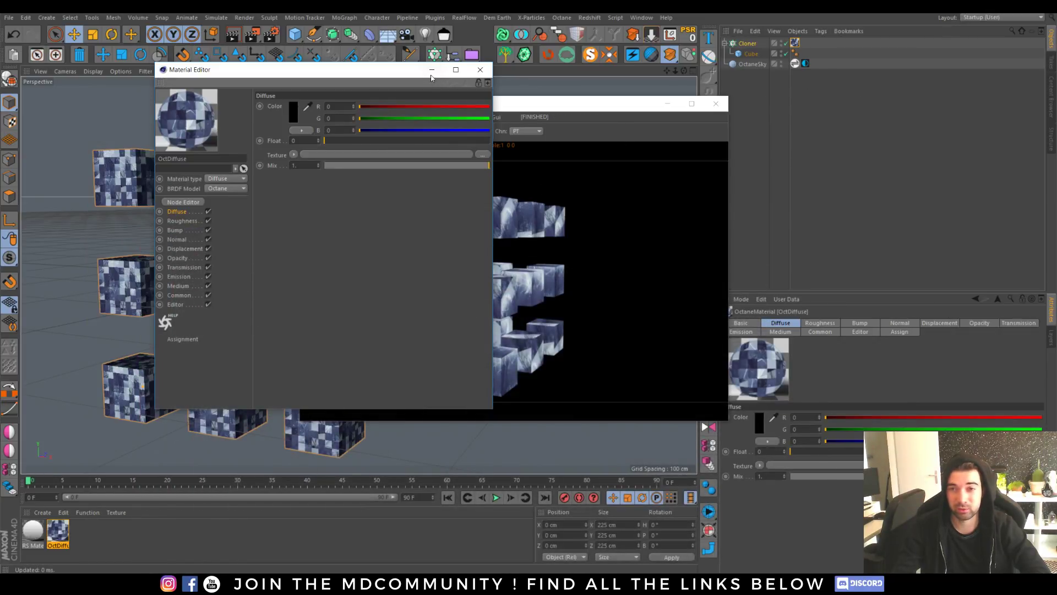
{"action": "left_click", "coordinate": [431, 71]}
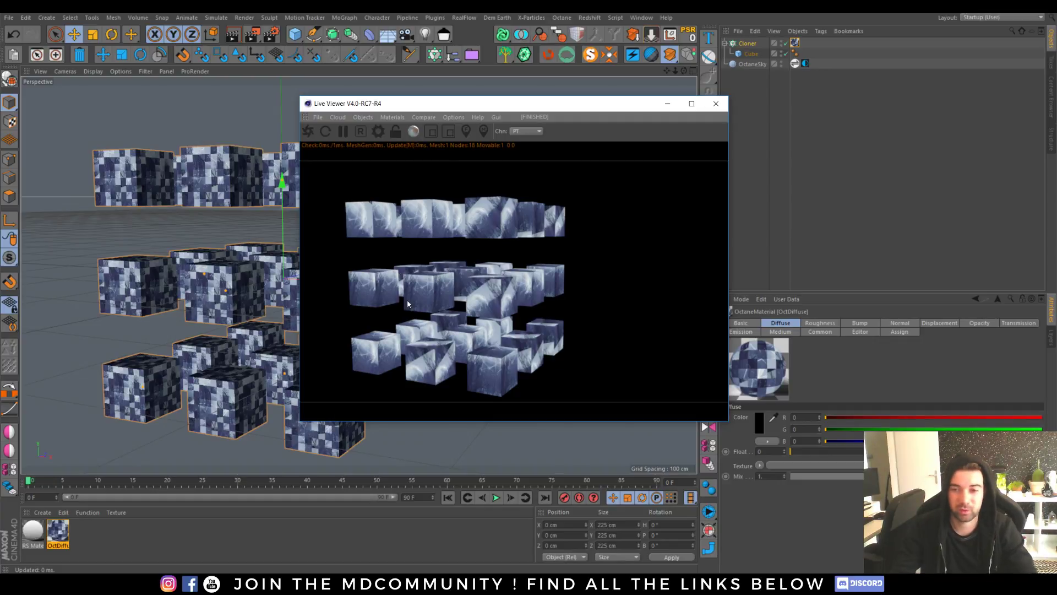
{"action": "left_click_drag", "start_coordinate": [201, 259], "coordinate": [217, 287], "text": "alt"}
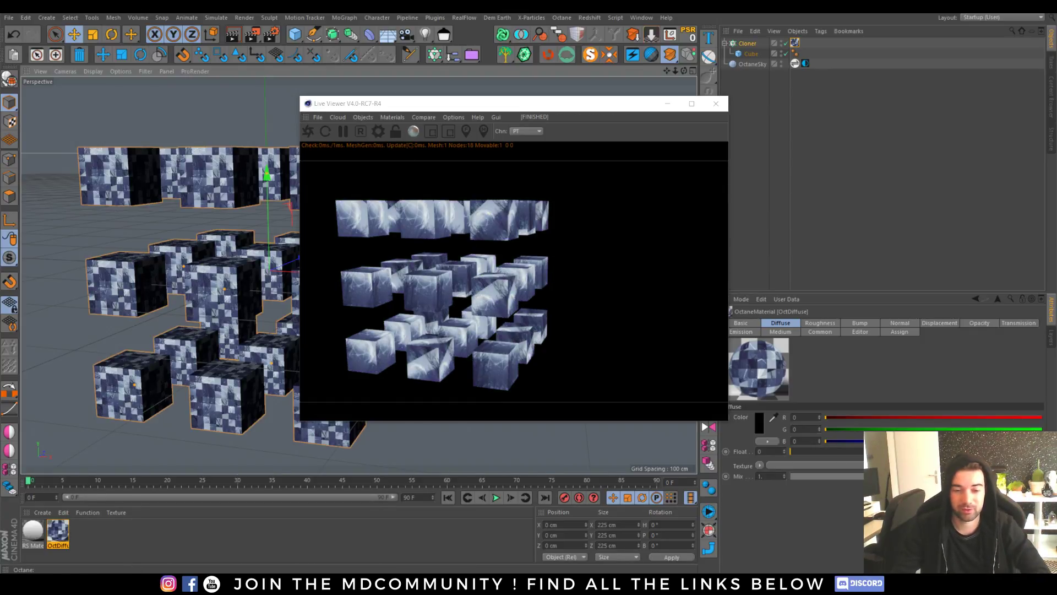
Step: Review the Octane Render group's OSL post and download links, then go to the Silverwing-VFX page
{"action": "left_click", "coordinate": [99, 543]}
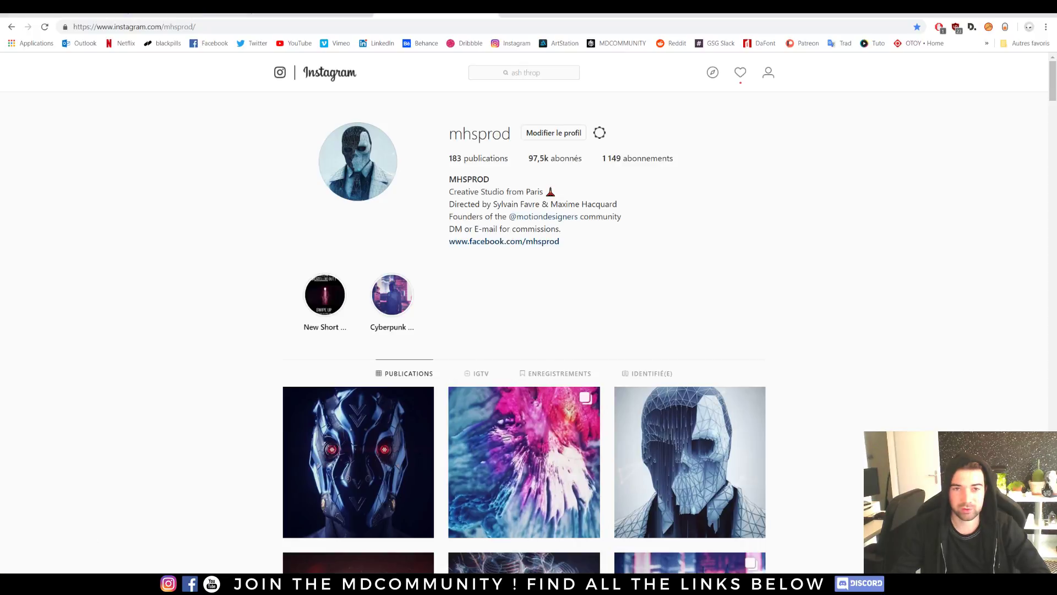
{"action": "left_click", "coordinate": [192, 15]}
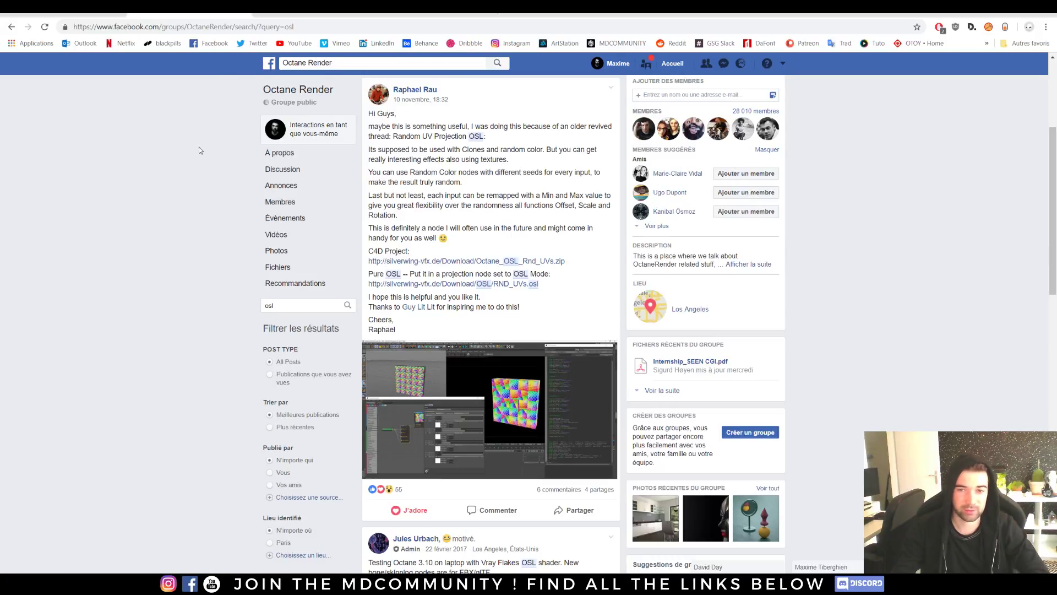
{"action": "mouse_move", "coordinate": [411, 510]}
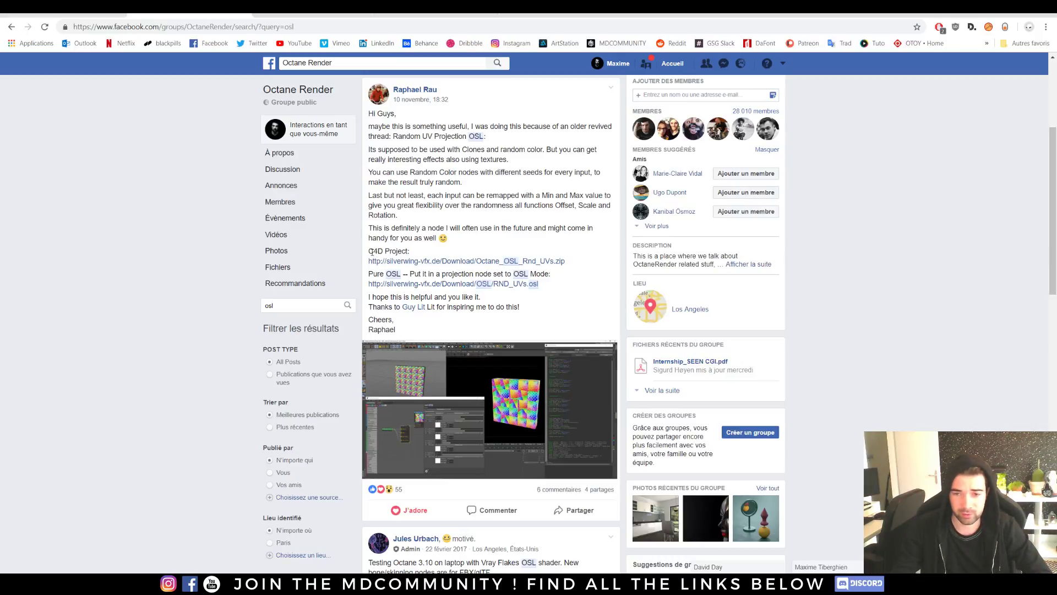
{"action": "left_click_drag", "start_coordinate": [371, 253], "coordinate": [573, 283]}
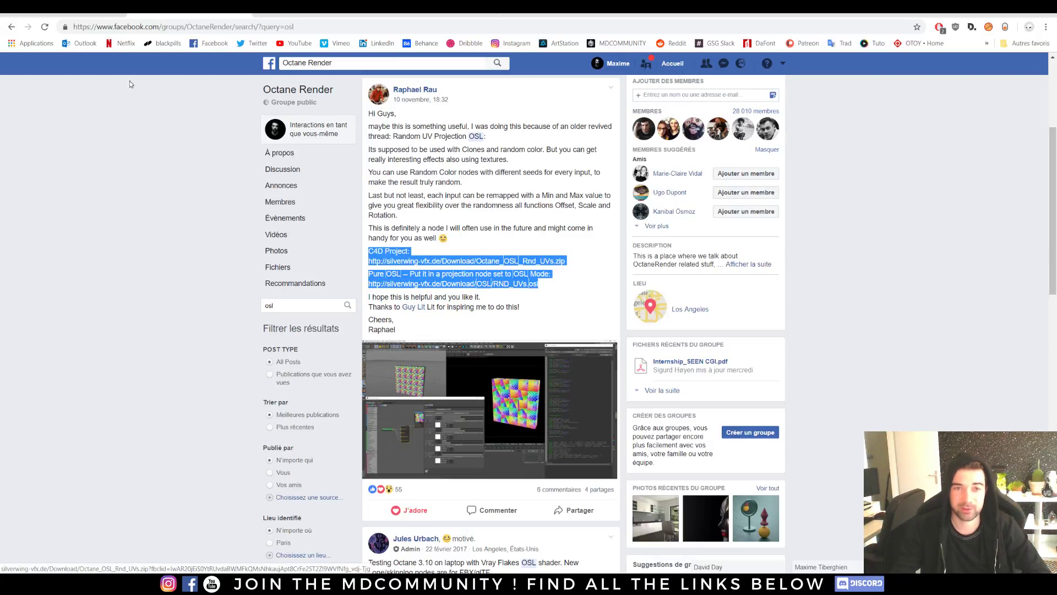
{"action": "left_click", "coordinate": [85, 18]}
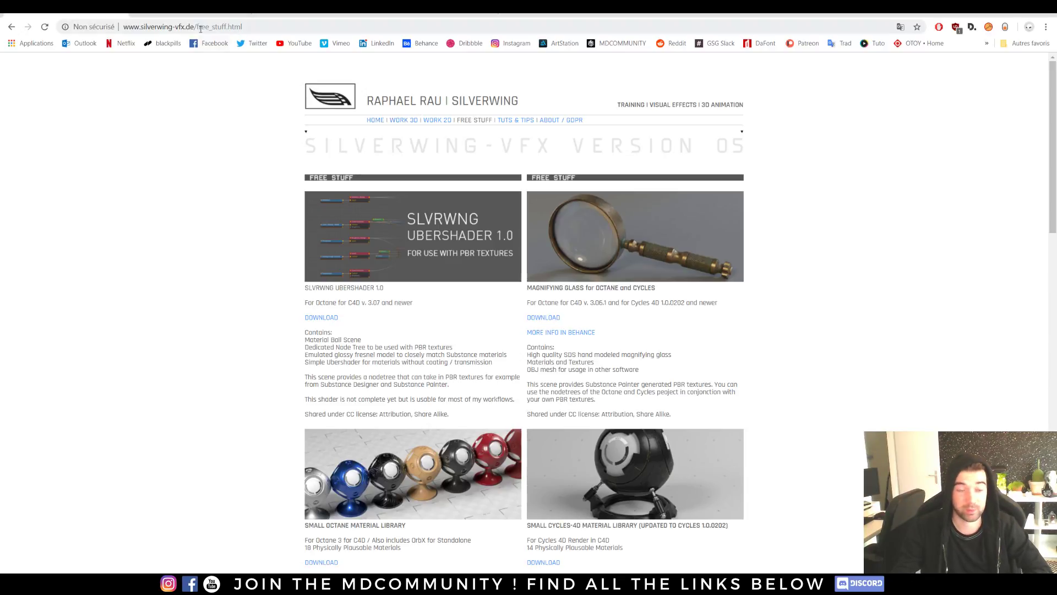
Step: Scroll through the Silverwing-VFX free stuff page
{"action": "scroll", "coordinate": [403, 129], "scroll_direction": "down", "scroll_amount": 2}
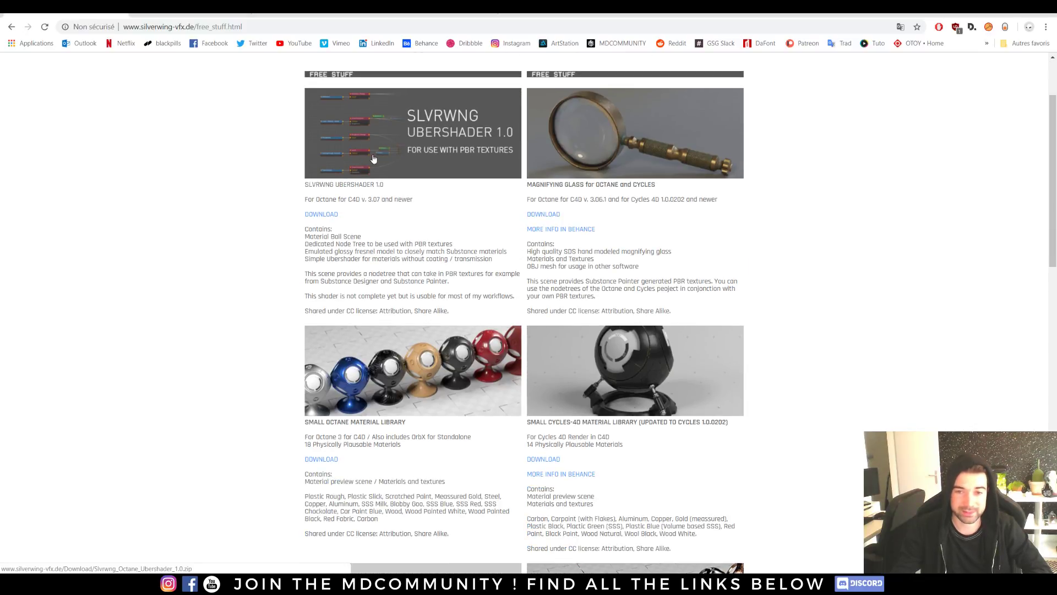
{"action": "scroll", "coordinate": [347, 211], "scroll_direction": "up", "scroll_amount": 1}
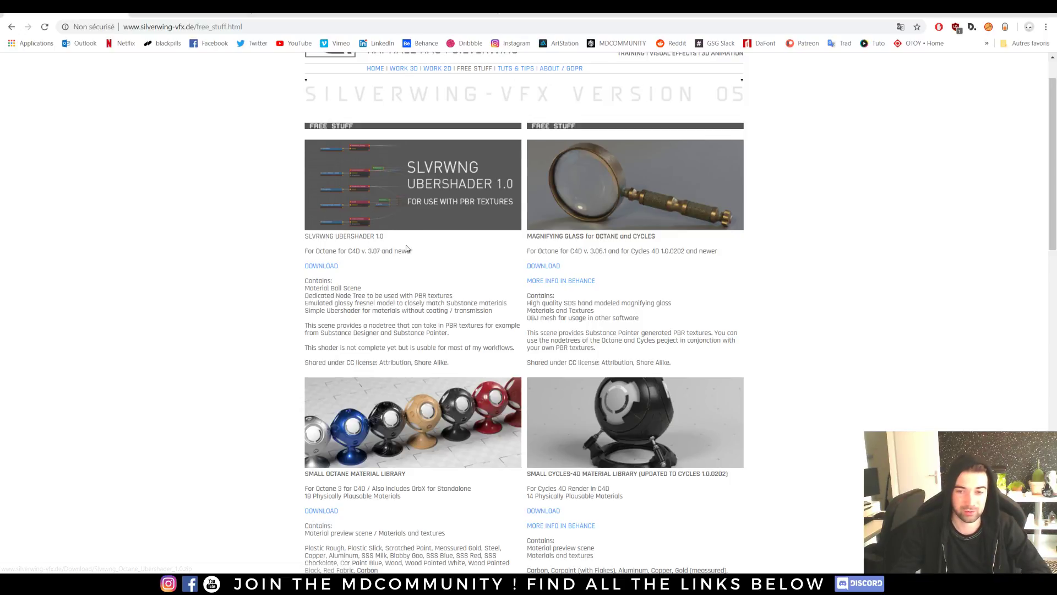
{"action": "scroll", "coordinate": [431, 227], "scroll_direction": "down", "scroll_amount": 13}
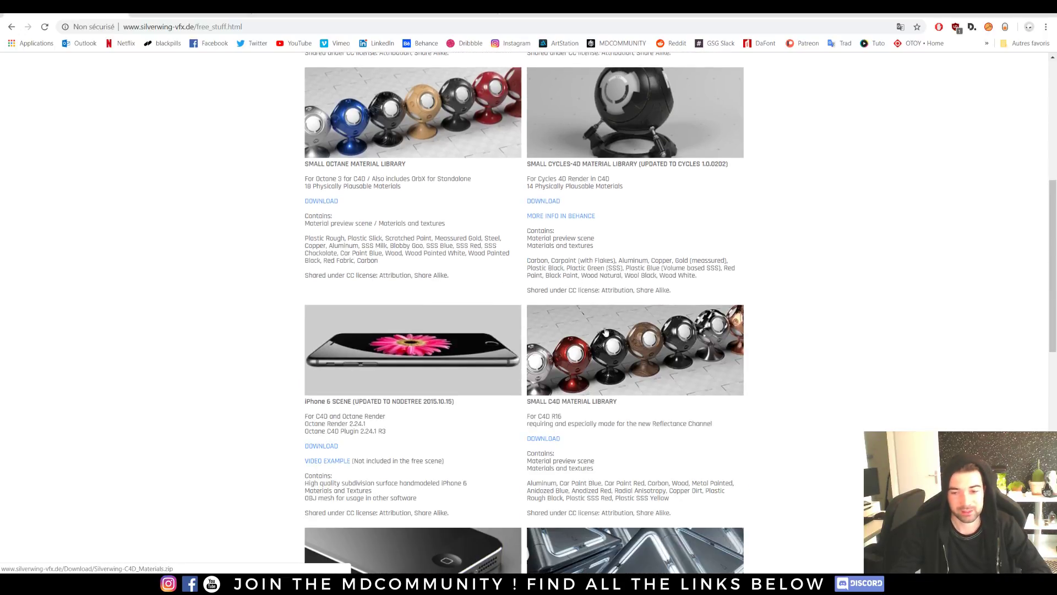
{"action": "scroll", "coordinate": [428, 335], "scroll_direction": "up", "scroll_amount": 15}
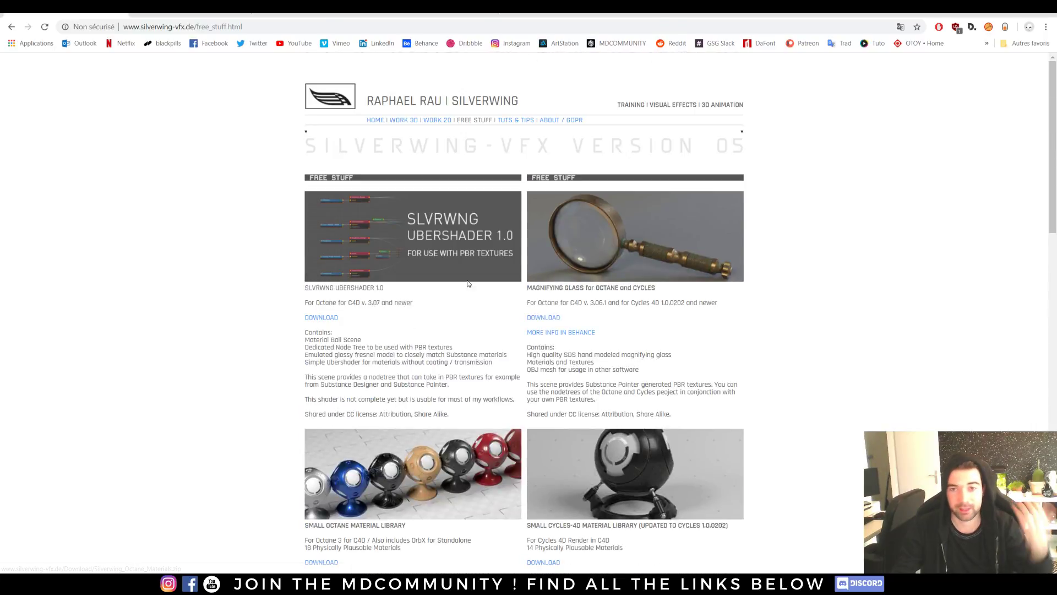
Step: Browse the Work 3D and Tuts & Tips pages, then return to the Facebook post
{"action": "left_click", "coordinate": [401, 121]}
{"action": "left_click", "coordinate": [516, 120]}
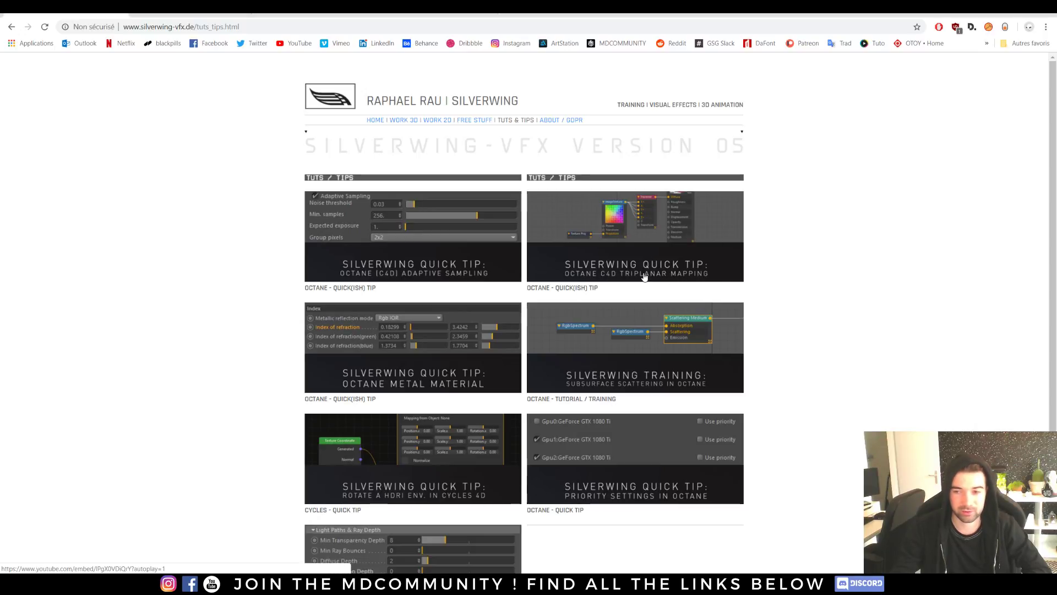
{"action": "scroll", "coordinate": [817, 314], "scroll_direction": "down", "scroll_amount": 2}
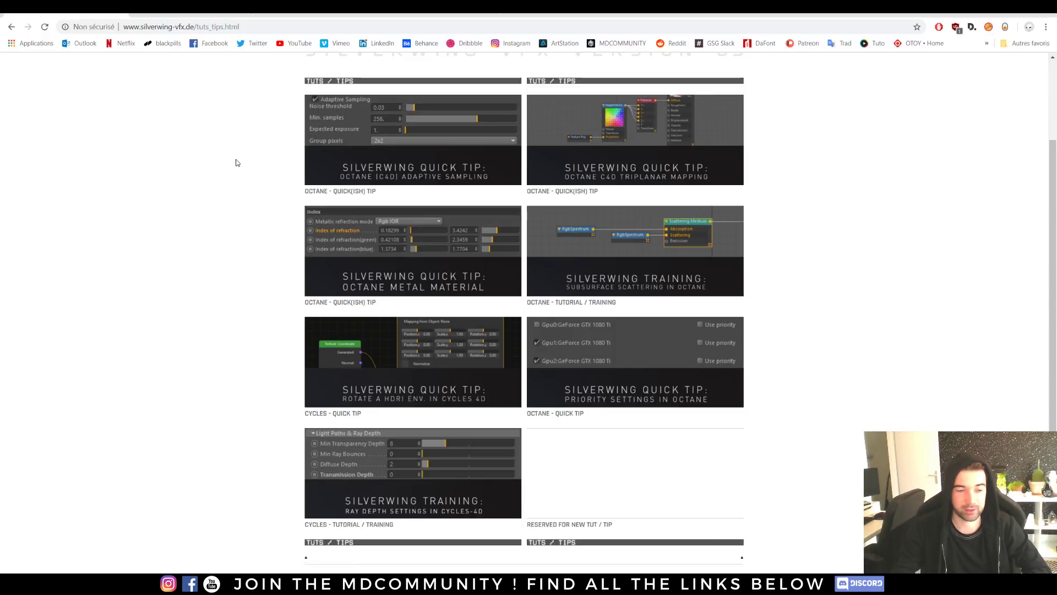
{"action": "scroll", "coordinate": [201, 211], "scroll_direction": "up", "scroll_amount": 3}
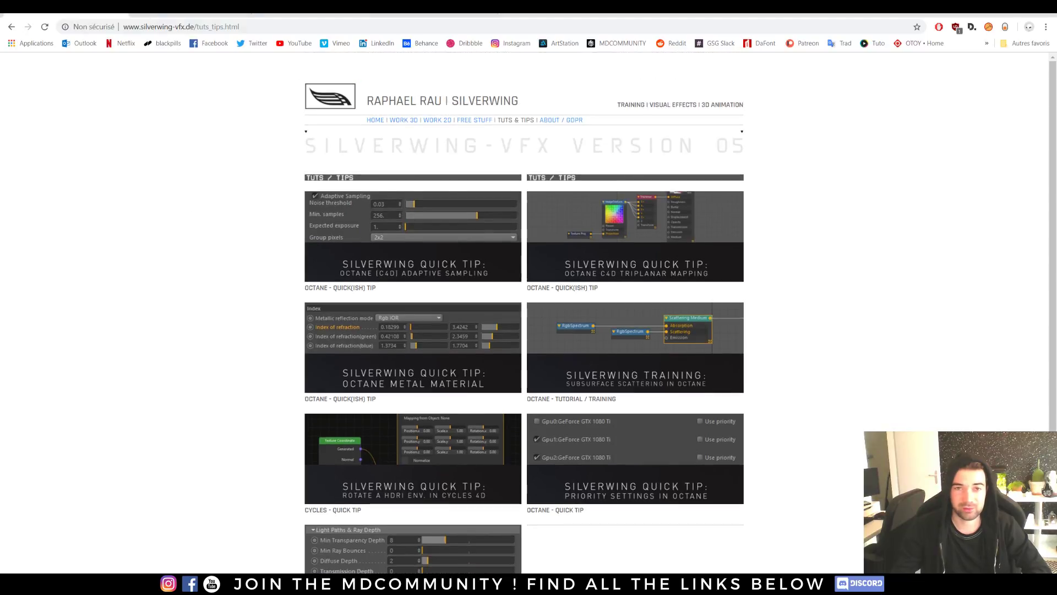
{"action": "key", "text": "ctrl+Tab"}
{"action": "left_click", "coordinate": [570, 286]}
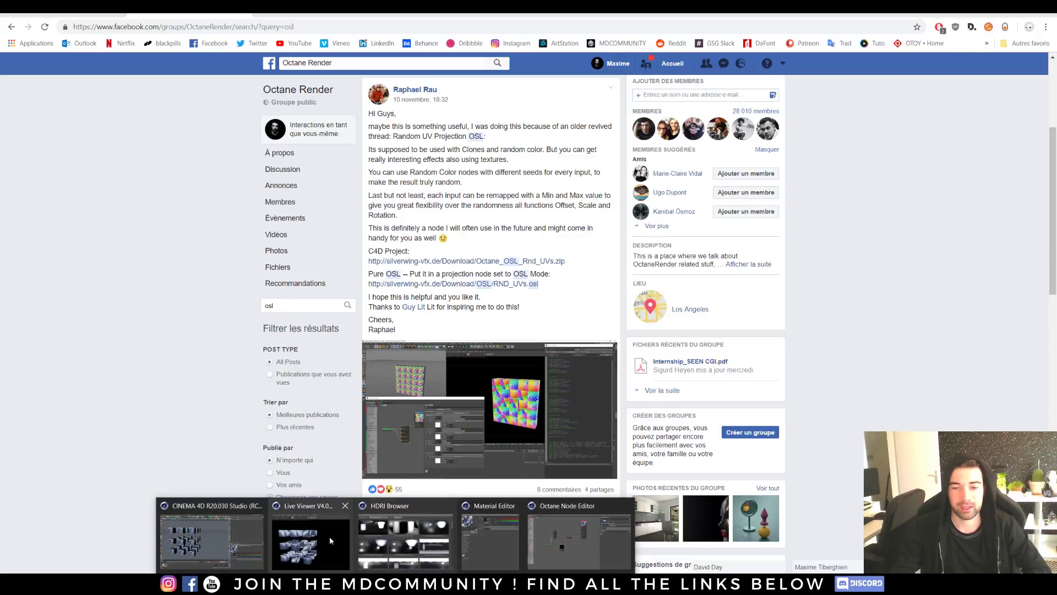
Step: Close the Live Viewer and, in the Content Browser, start then cancel a new preset library
{"action": "left_click", "coordinate": [243, 533]}
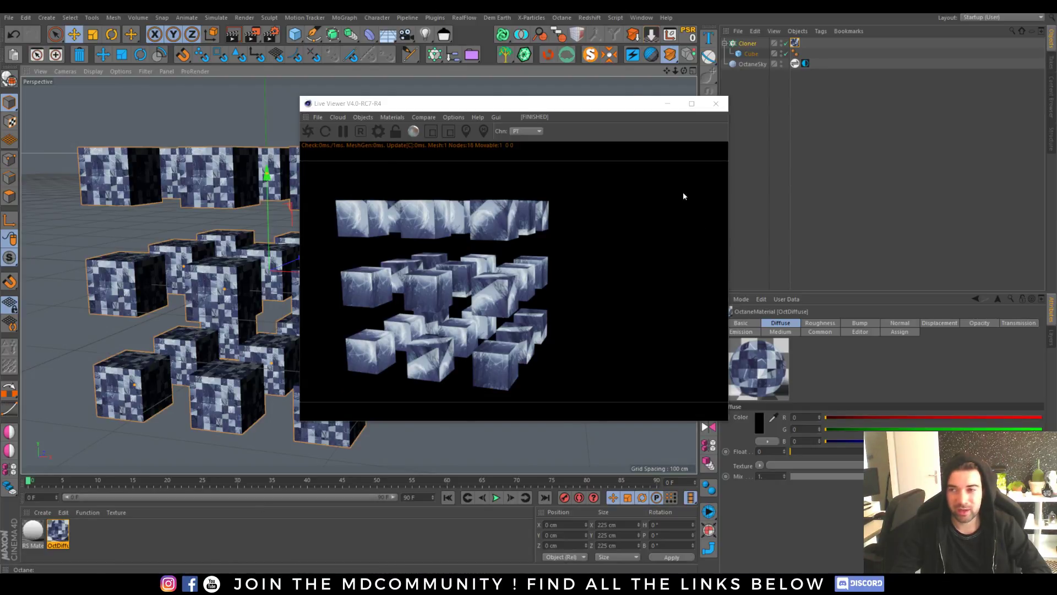
{"action": "left_click", "coordinate": [715, 103]}
{"action": "left_click", "coordinate": [1052, 99]}
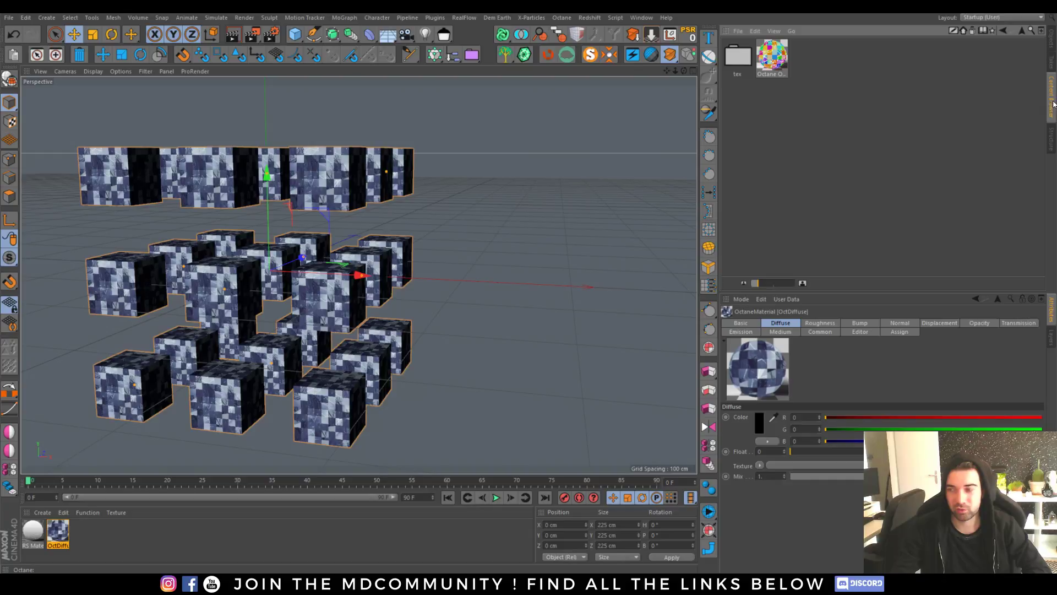
{"action": "left_click", "coordinate": [1021, 32]}
{"action": "left_click", "coordinate": [868, 185]}
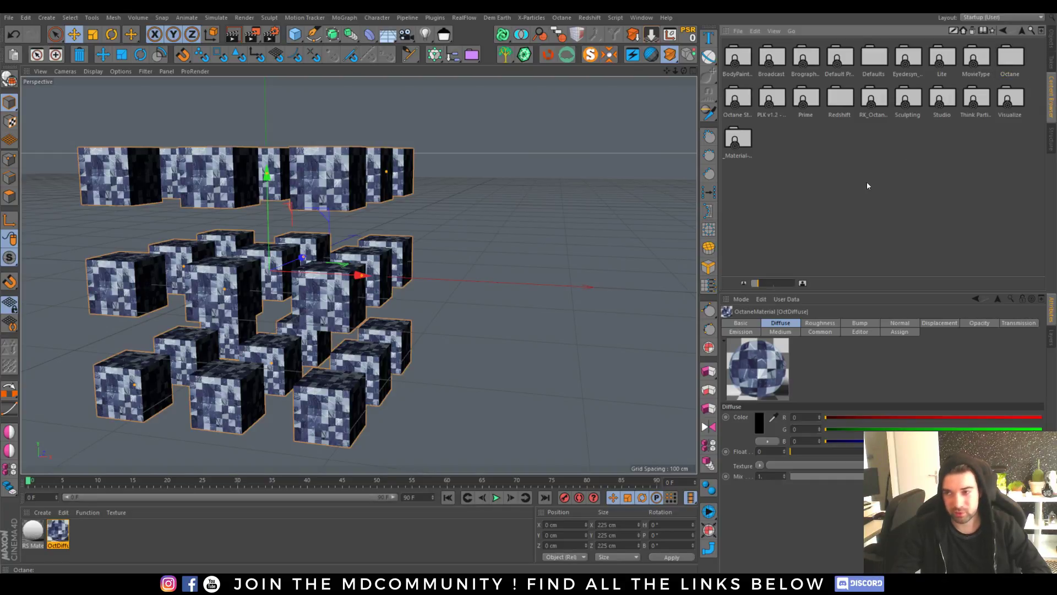
{"action": "left_click", "coordinate": [738, 32]}
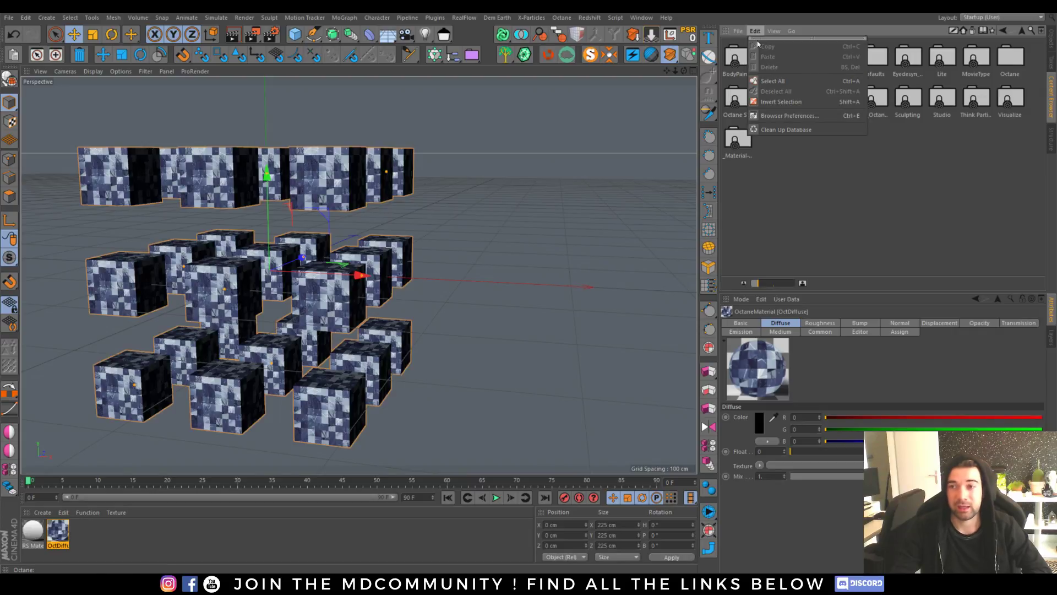
{"action": "left_click", "coordinate": [760, 84]}
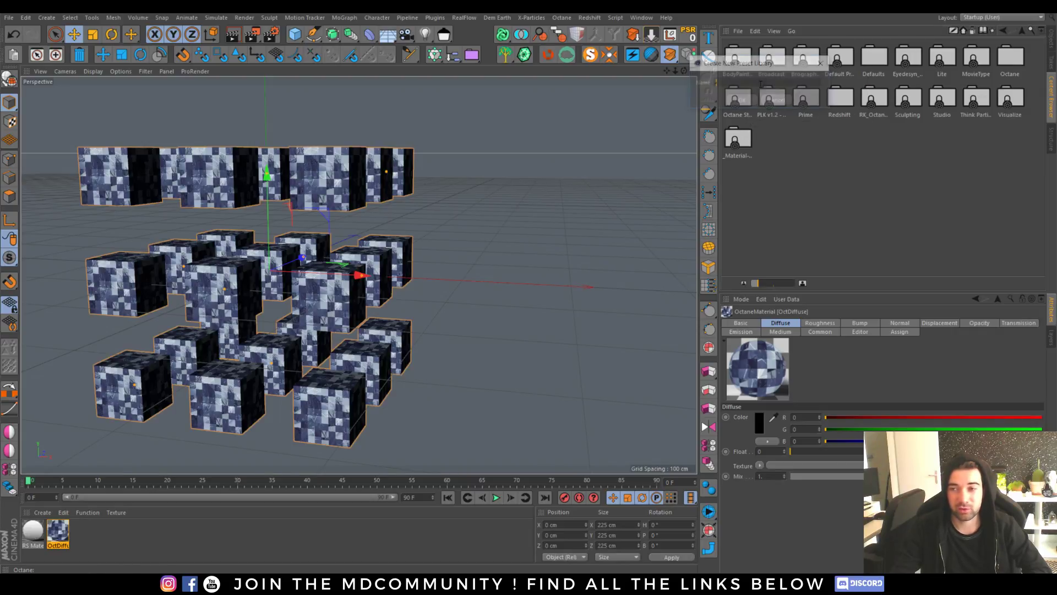
{"action": "left_click", "coordinate": [687, 98]}
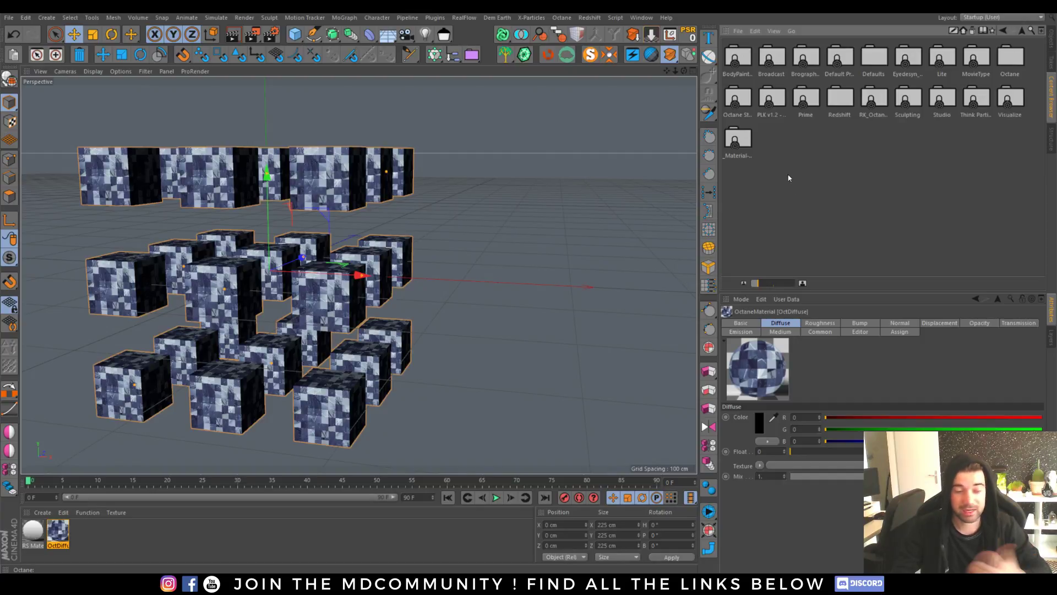
Step: Open the Octane preset folder, then bring the Facebook group post to the front
{"action": "left_click", "coordinate": [1017, 61]}
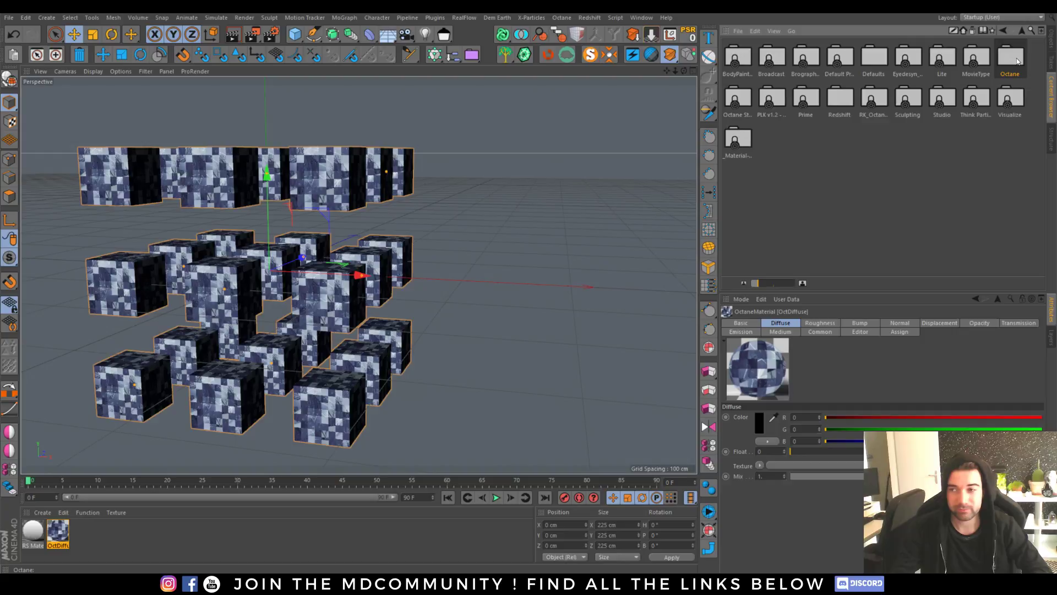
{"action": "double_click", "coordinate": [1017, 61]}
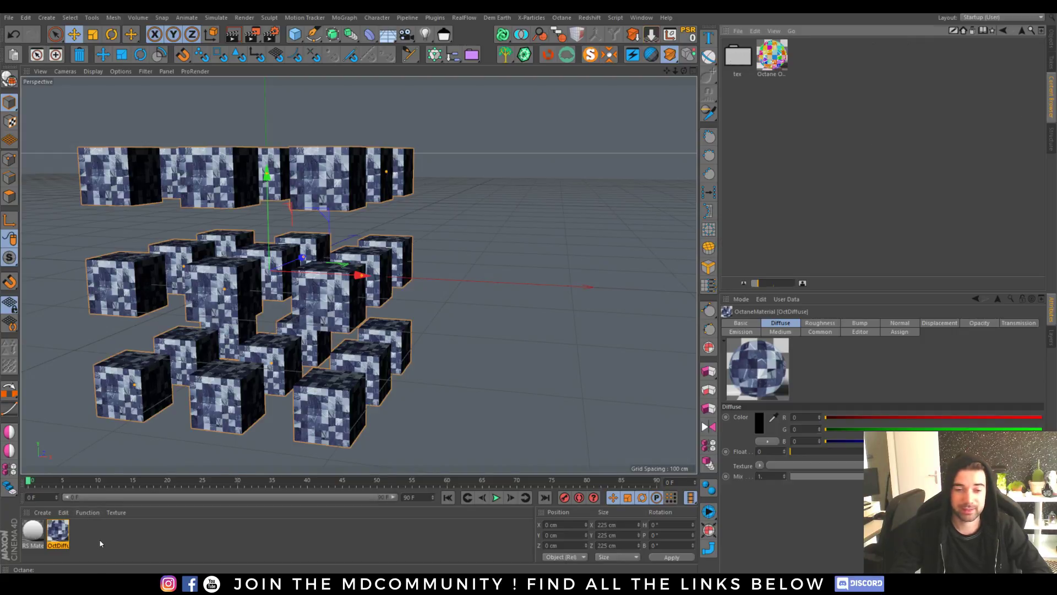
{"action": "left_click", "coordinate": [78, 539]}
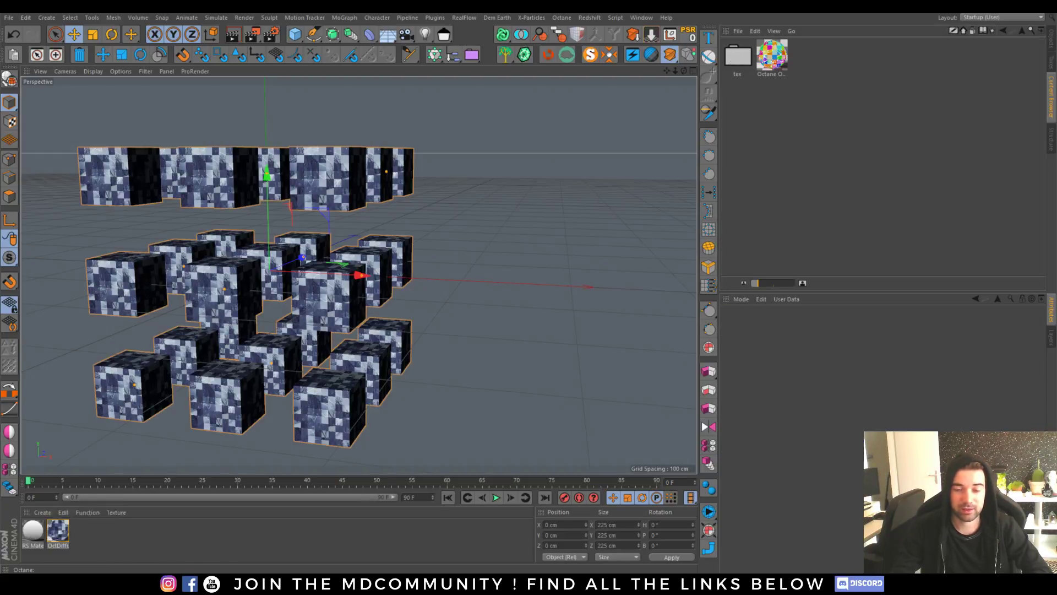
{"action": "left_click", "coordinate": [81, 539]}
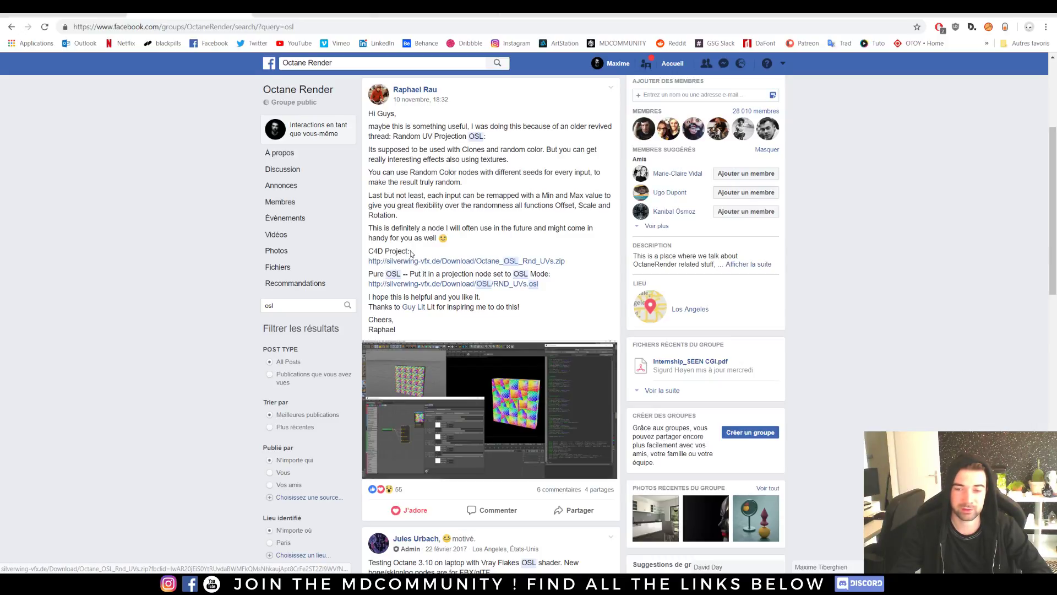
Step: Highlight the post text, return to Cinema 4D, and browse the Content Browser to its top level
{"action": "left_click_drag", "start_coordinate": [411, 253], "coordinate": [326, 556]}
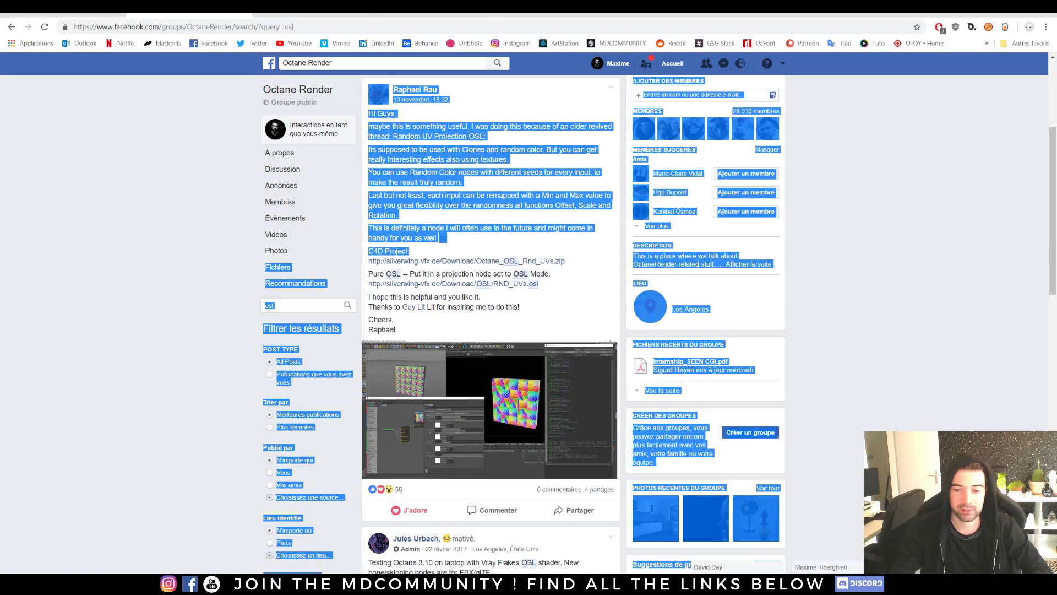
{"action": "left_click", "coordinate": [397, 583]}
{"action": "mouse_move", "coordinate": [223, 542]}
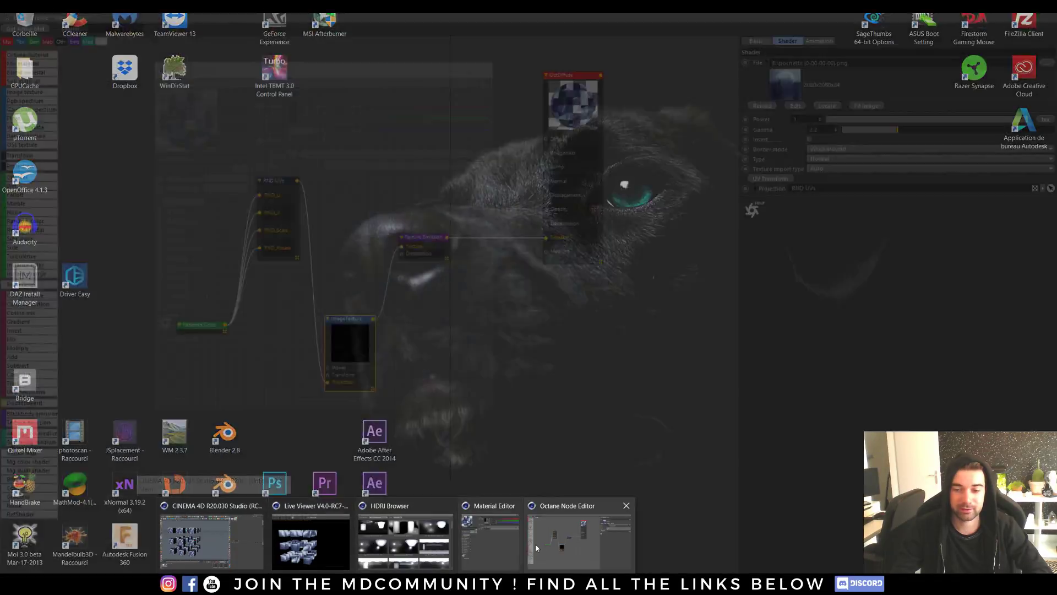
{"action": "left_click", "coordinate": [537, 544]}
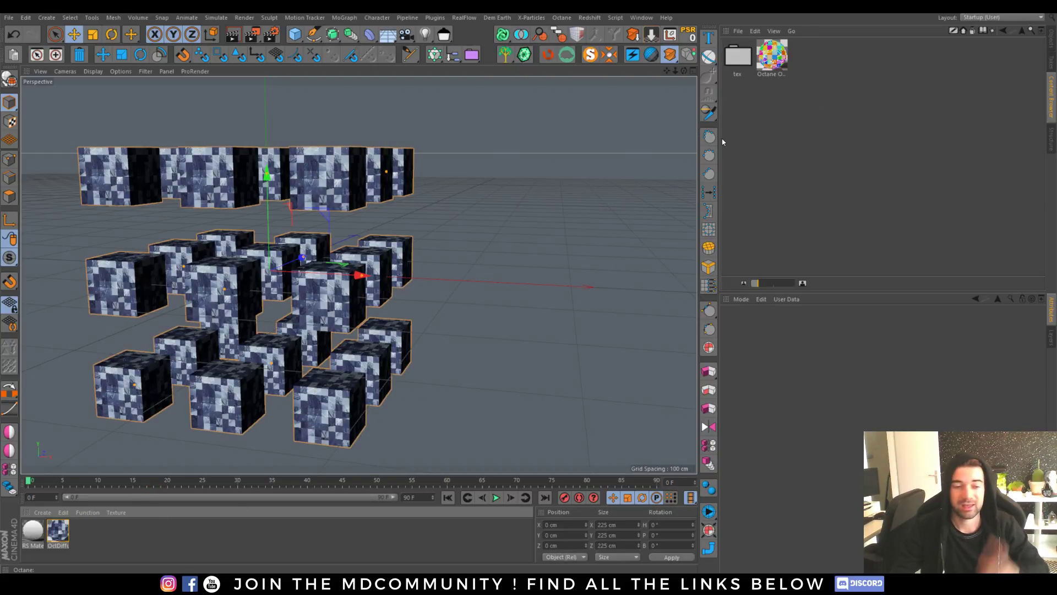
{"action": "left_click", "coordinate": [1024, 32]}
{"action": "left_click", "coordinate": [1025, 31]}
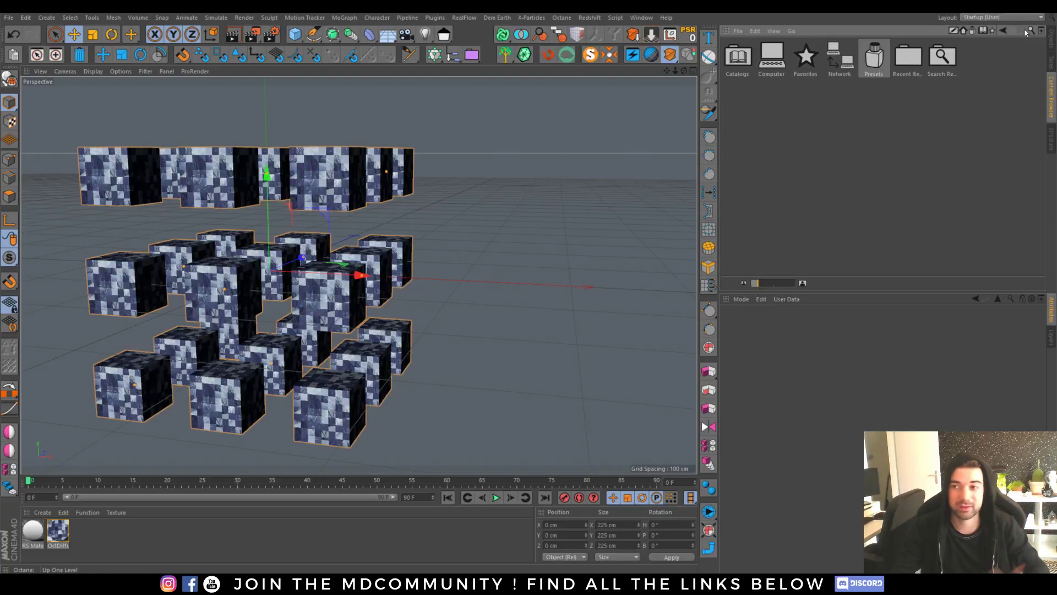
{"action": "left_click", "coordinate": [9, 18]}
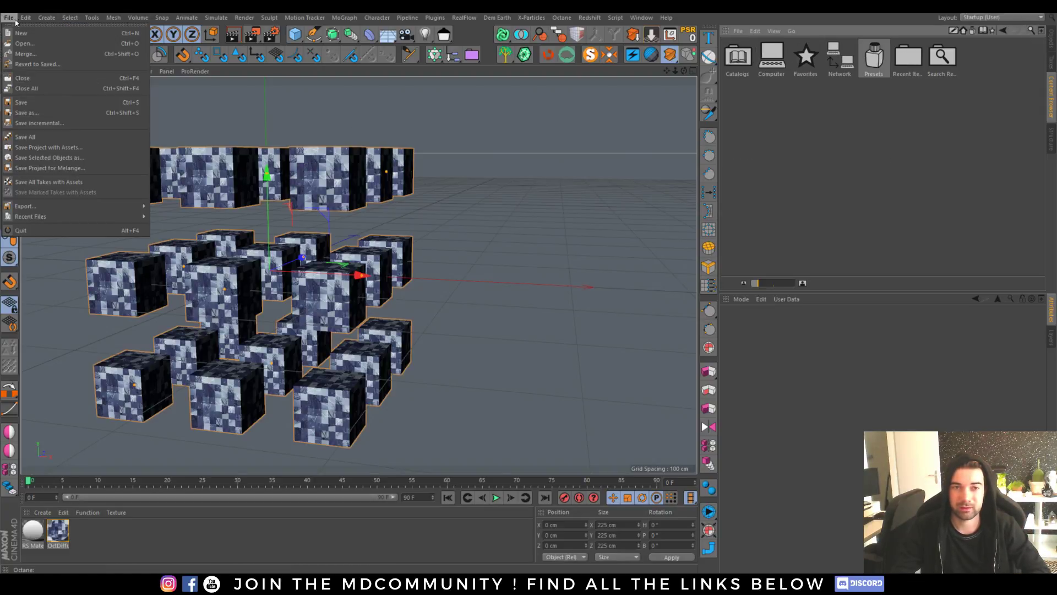
Step: Create a new scene and load the OctDiffuse material from the Presets > Octane folder
{"action": "left_click", "coordinate": [33, 27]}
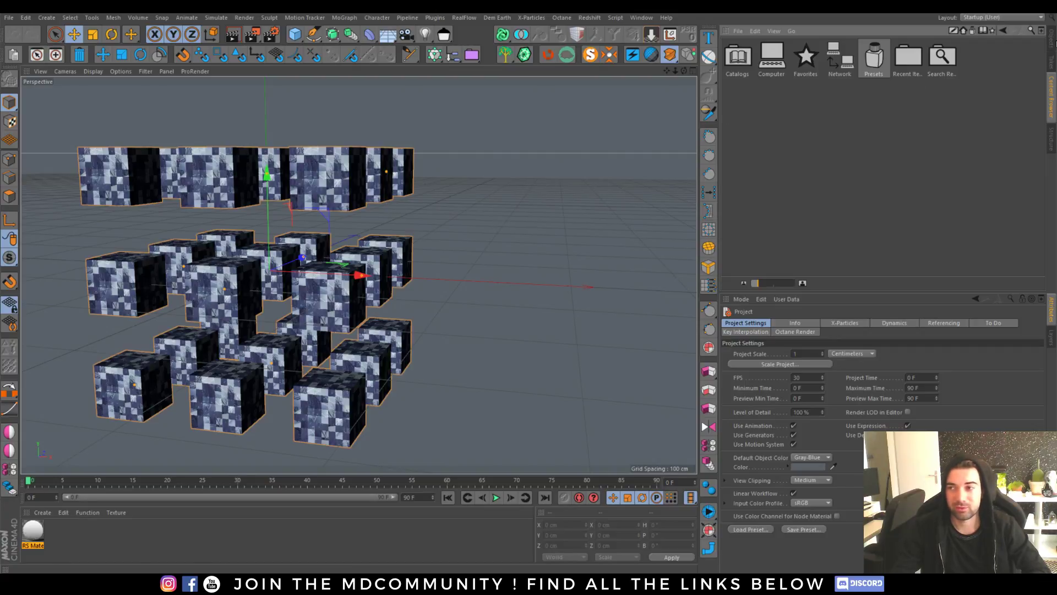
{"action": "left_click", "coordinate": [1052, 41]}
{"action": "left_click", "coordinate": [1052, 98]}
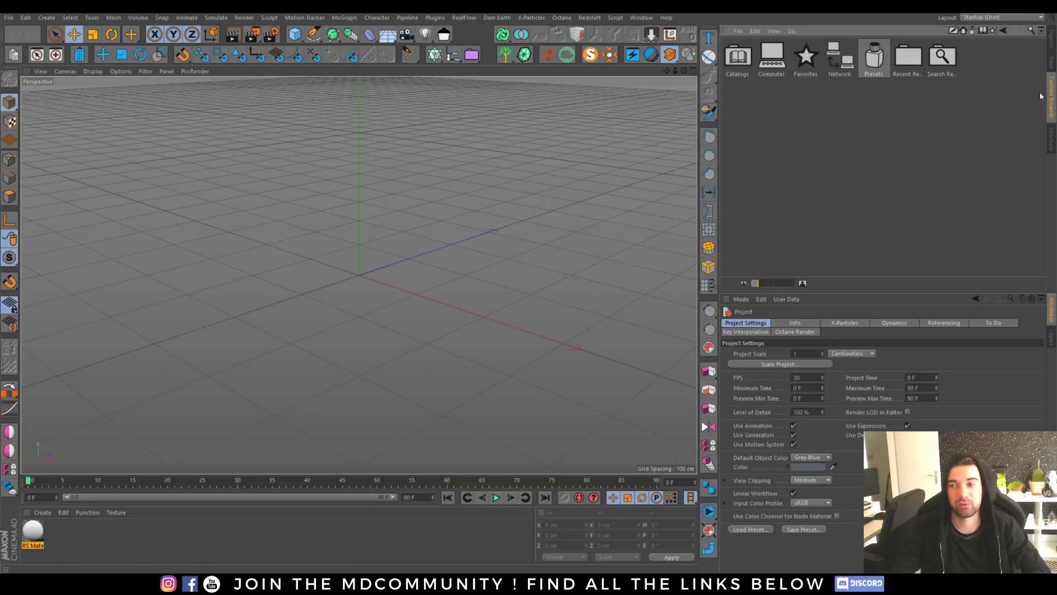
{"action": "double_click", "coordinate": [876, 61]}
{"action": "double_click", "coordinate": [1020, 63]}
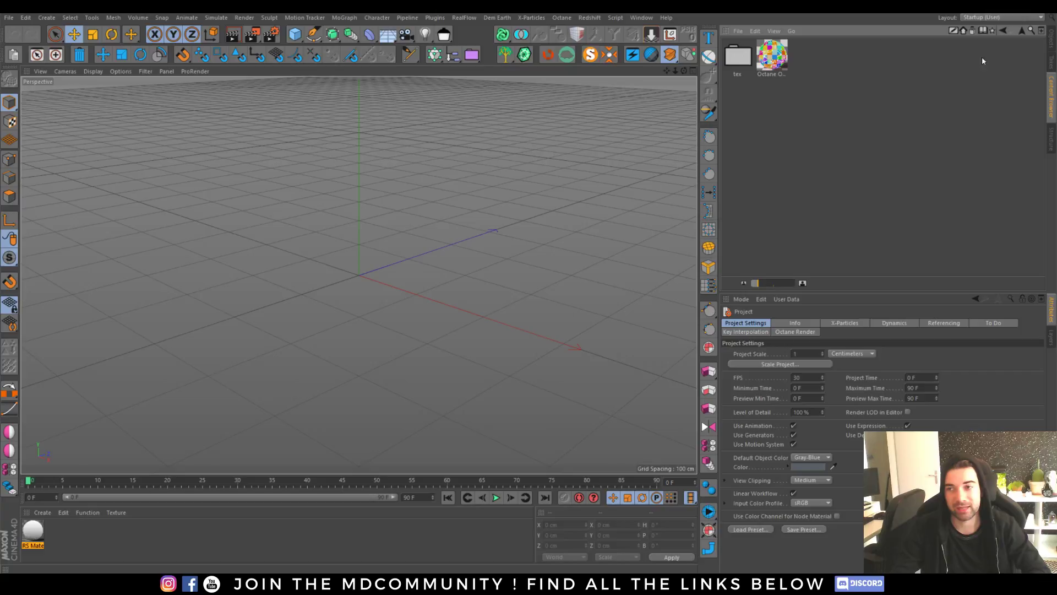
{"action": "double_click", "coordinate": [779, 66]}
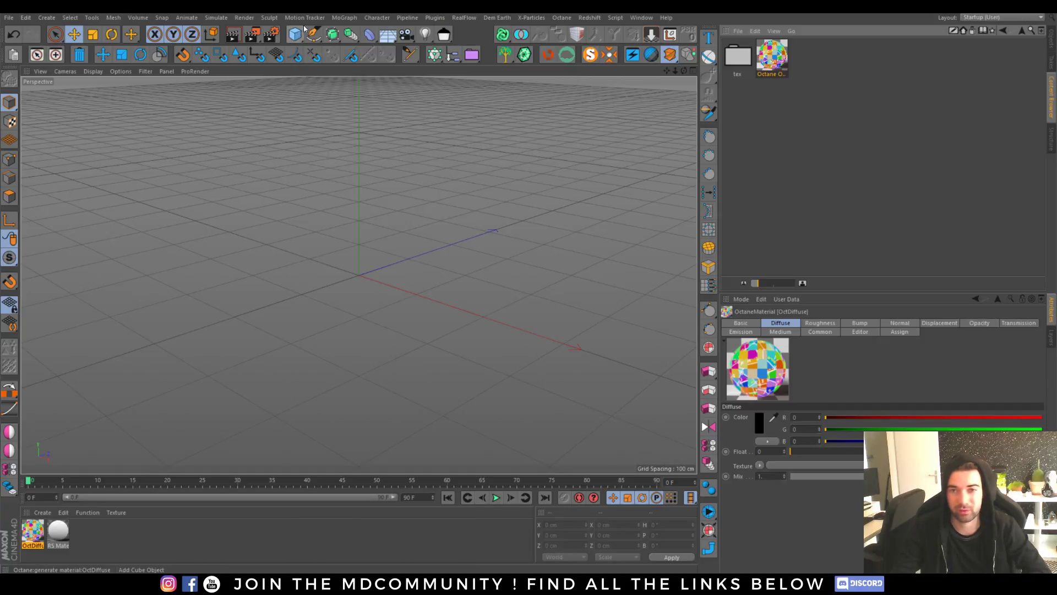
Step: Add a Cloner and a Cube, and make the Cube a child of the Cloner
{"action": "left_click", "coordinate": [334, 35]}
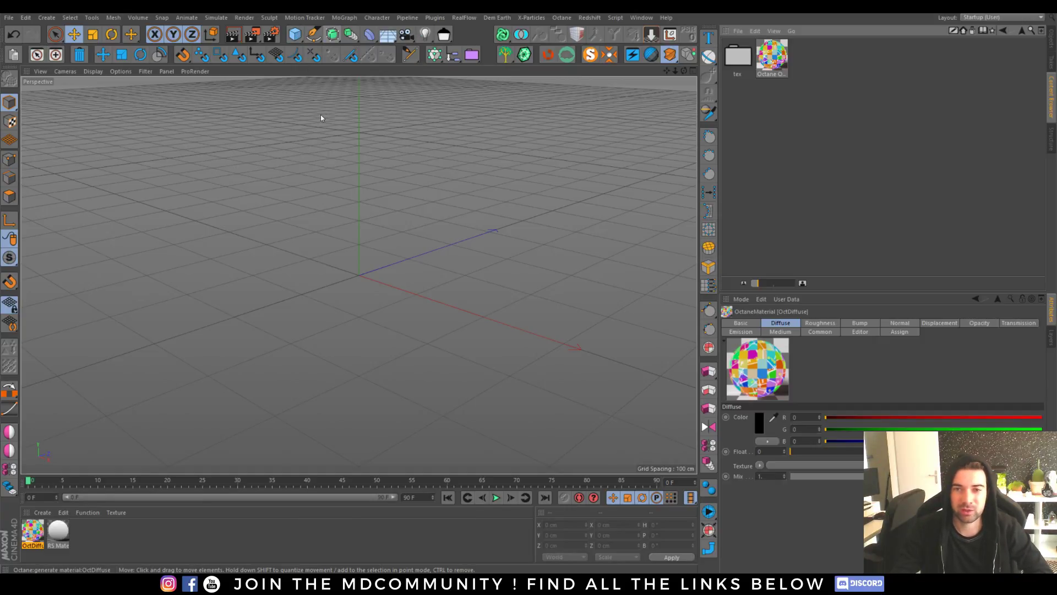
{"action": "left_click", "coordinate": [435, 54]}
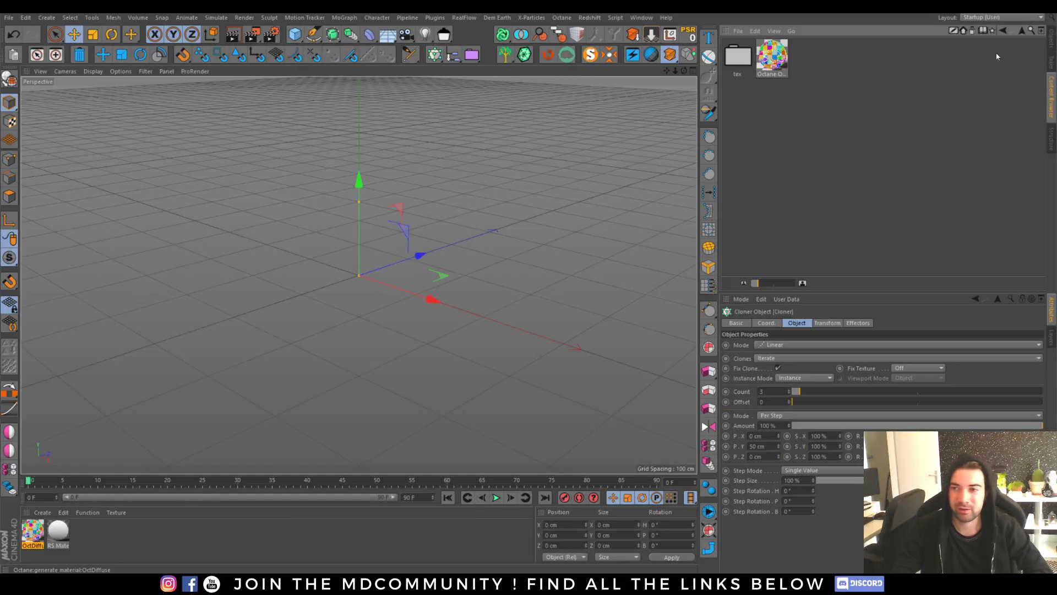
{"action": "left_click", "coordinate": [1050, 43]}
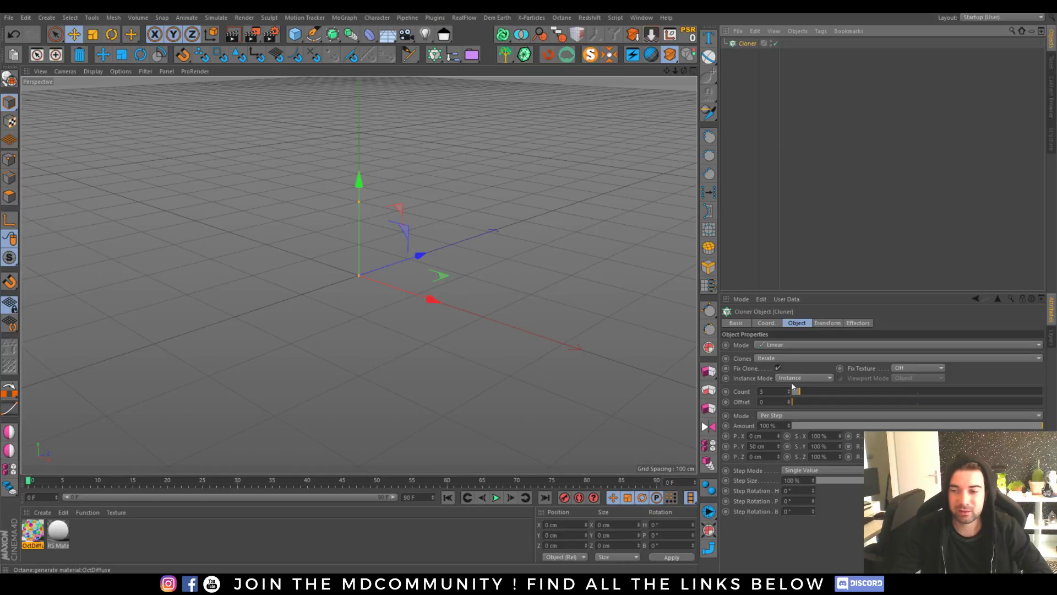
{"action": "left_click", "coordinate": [801, 378]}
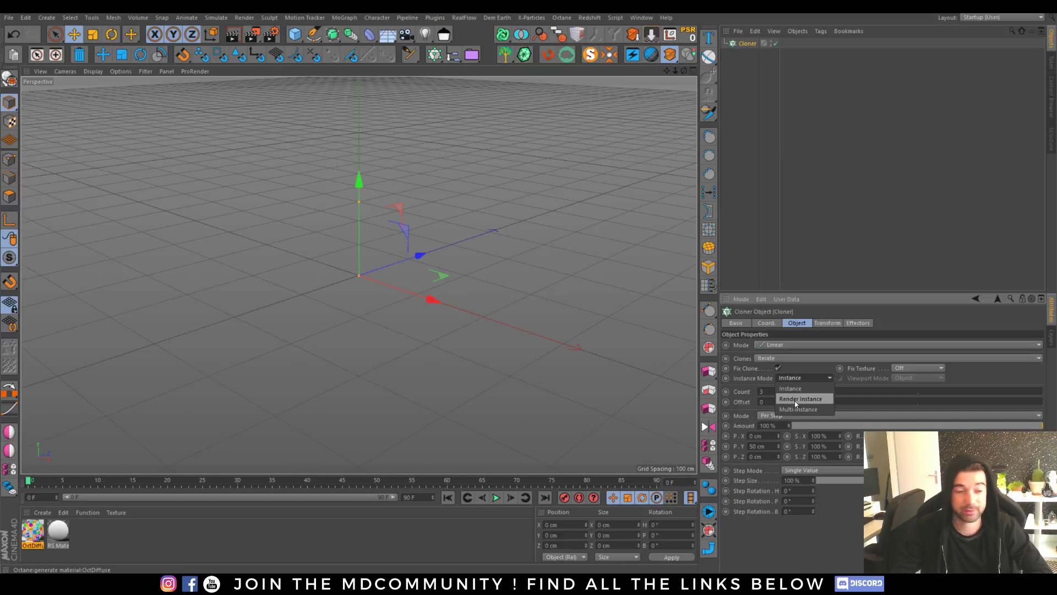
{"action": "left_click", "coordinate": [766, 208]}
{"action": "left_click", "coordinate": [296, 34]}
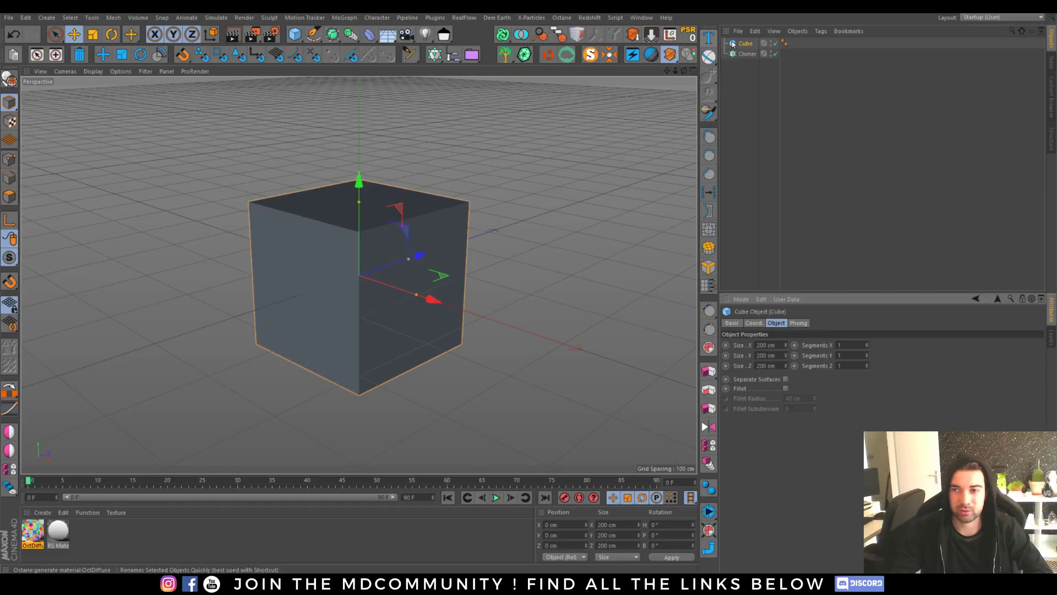
{"action": "left_click_drag", "start_coordinate": [747, 58], "coordinate": [748, 55]}
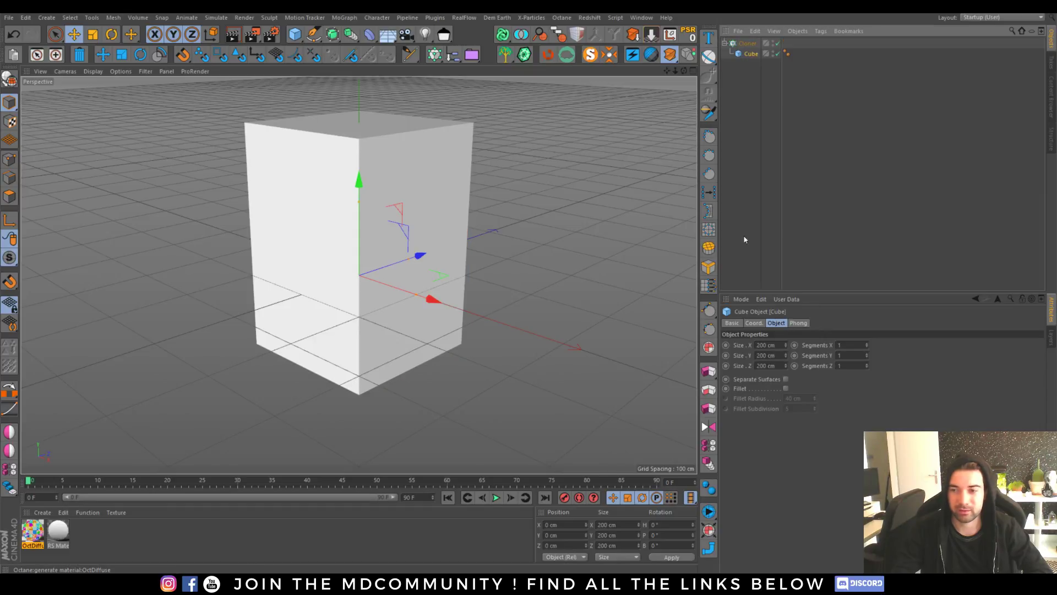
Step: Set the Cloner count to 25 and make the cube 20 cm on X, Y and Z
{"action": "key", "text": "Up"}
{"action": "mouse_move", "coordinate": [793, 390]}
{"action": "left_mouse_down"}
{"action": "mouse_move", "coordinate": [1019, 391]}
{"action": "mouse_move", "coordinate": [854, 390]}
{"action": "left_mouse_up"}
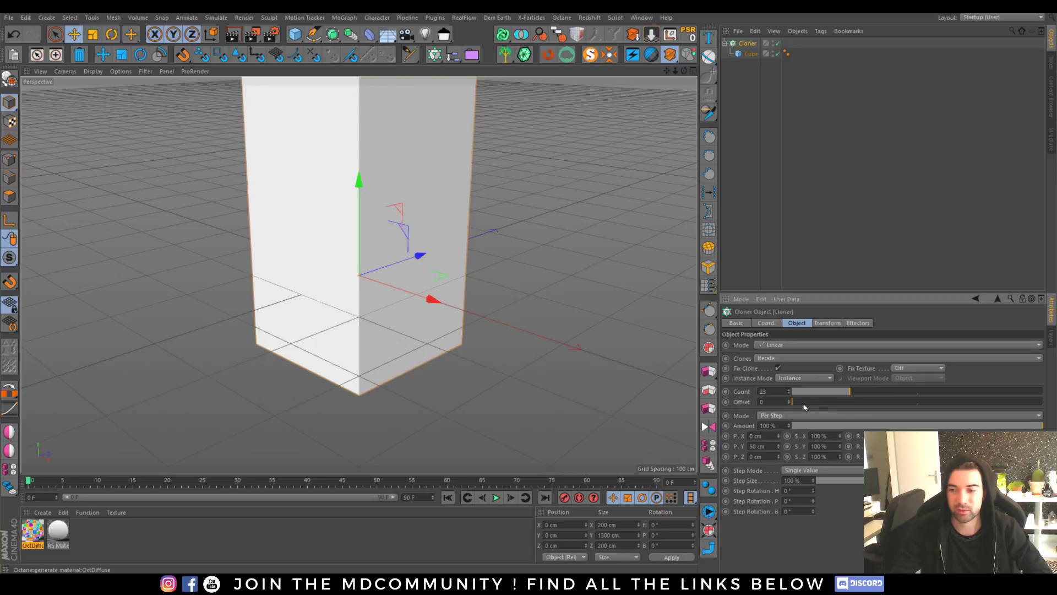
{"action": "key", "text": "Down"}
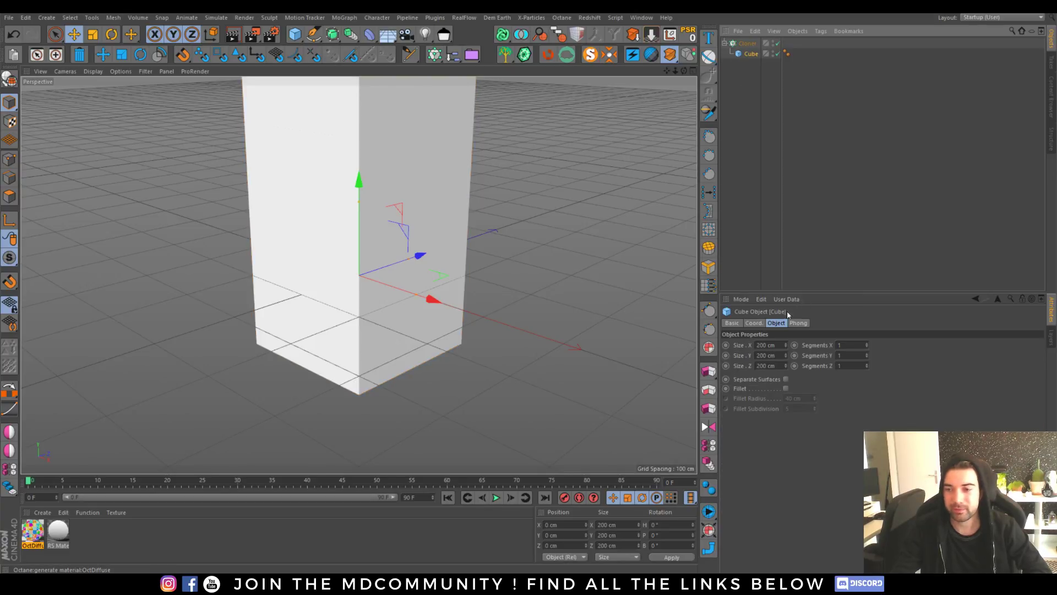
{"action": "left_click", "coordinate": [768, 345]}
{"action": "left_click", "coordinate": [768, 357]}
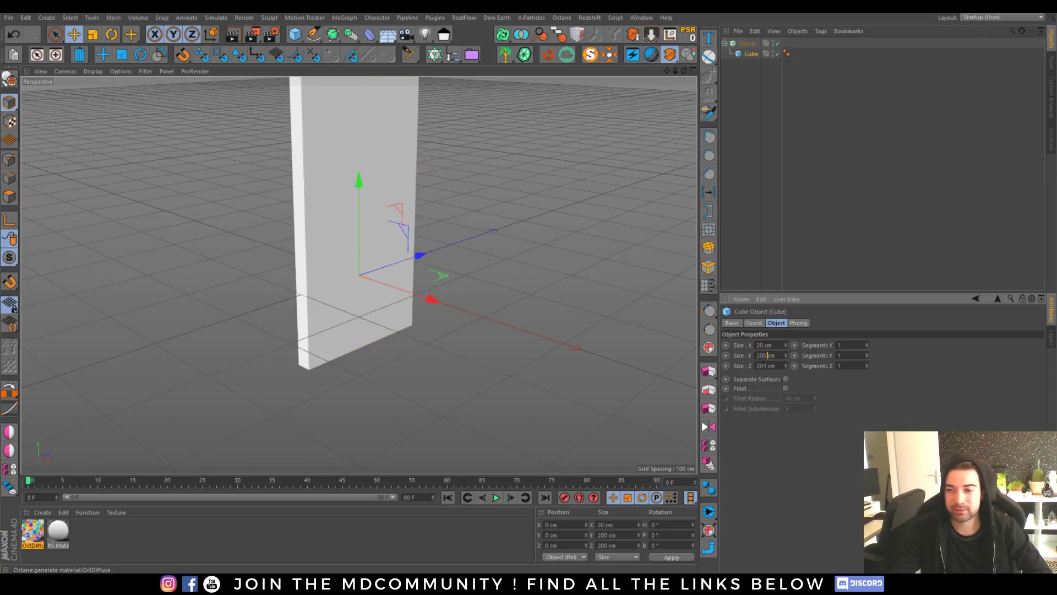
{"action": "key", "text": "Return"}
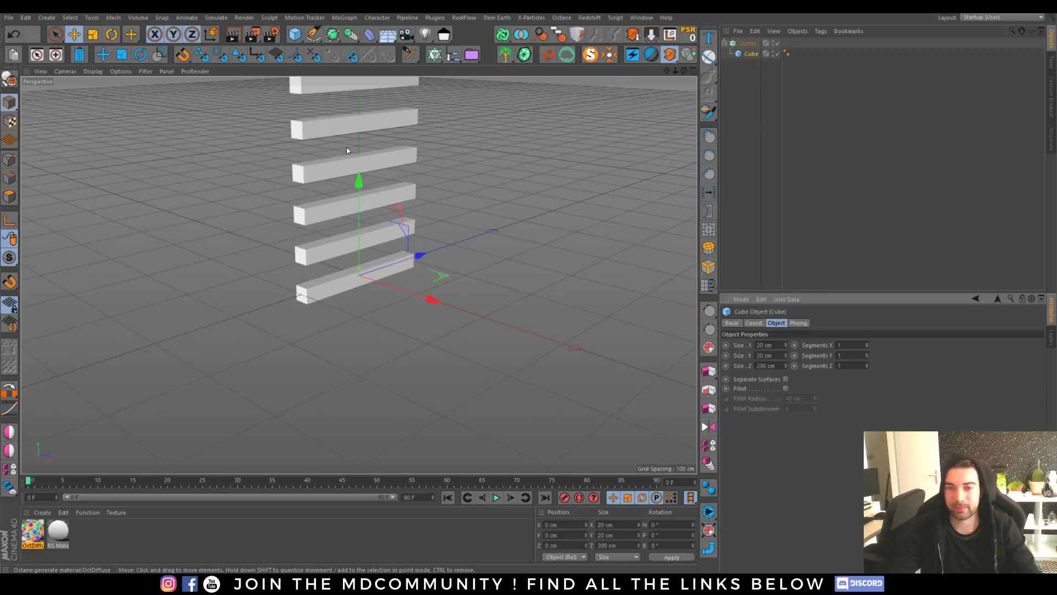
{"action": "middle_click_drag", "start_coordinate": [347, 160], "coordinate": [370, 226], "text": "alt"}
{"action": "left_click", "coordinate": [766, 365]}
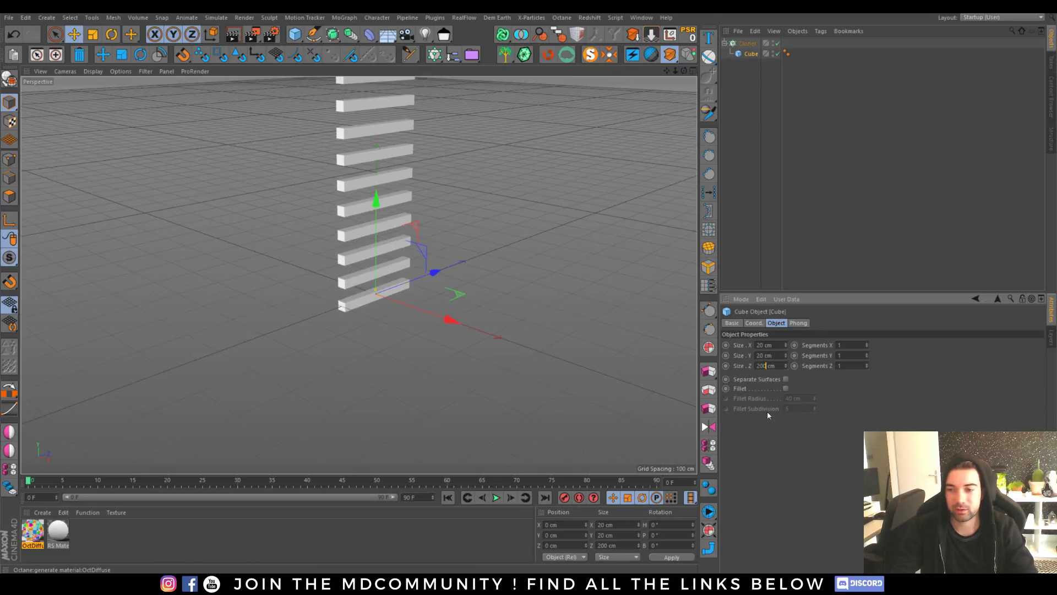
{"action": "type", "text": "20"}
{"action": "key", "text": "Return"}
{"action": "middle_click_drag", "start_coordinate": [366, 263], "coordinate": [357, 307], "text": "alt"}
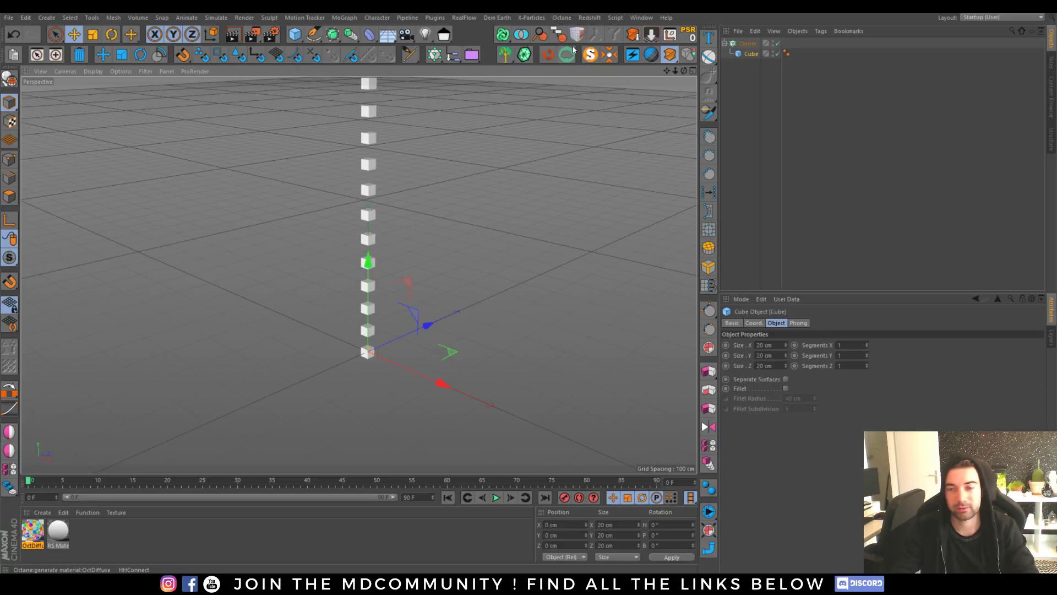
Step: Restart the Octane Live Viewer render and apply the OctDiffuse material to the Cloner
{"action": "mouse_move", "coordinate": [396, 584]}
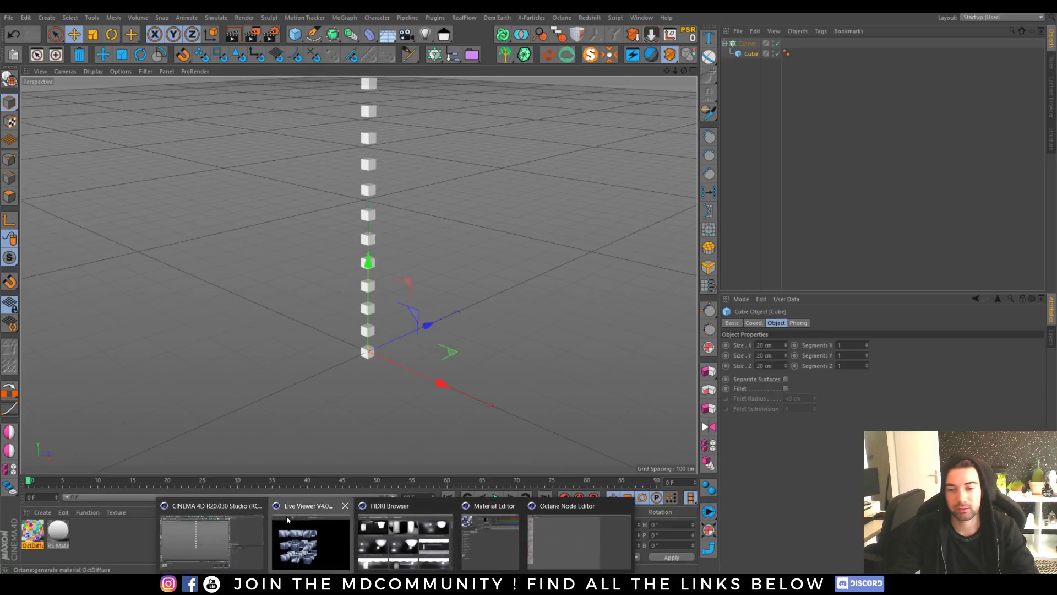
{"action": "left_click", "coordinate": [311, 531]}
{"action": "left_click", "coordinate": [311, 135]}
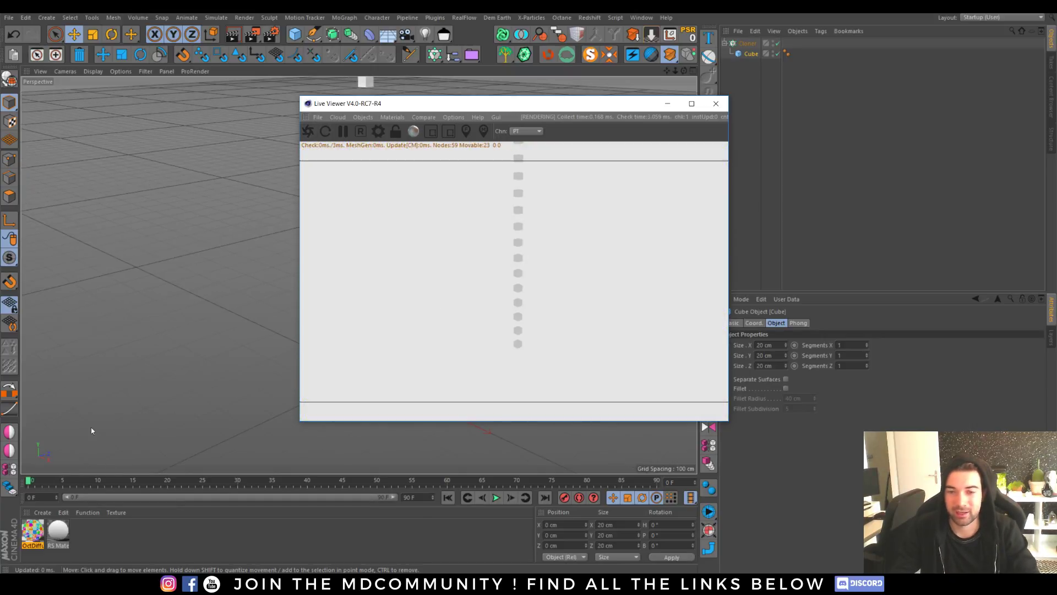
{"action": "left_click", "coordinate": [175, 457]}
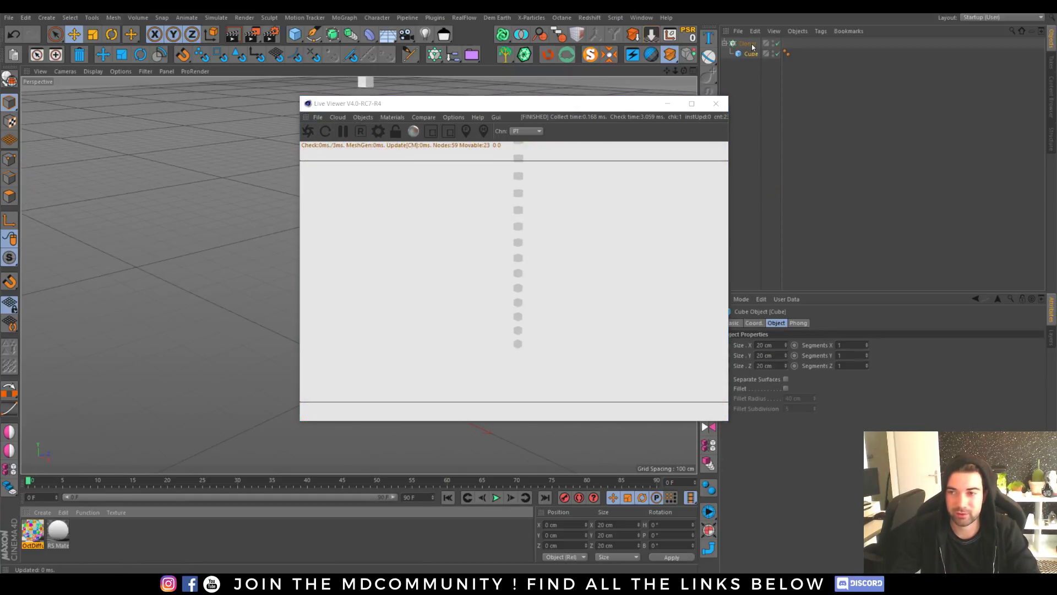
{"action": "left_click_drag", "start_coordinate": [752, 48], "coordinate": [751, 44]}
{"action": "left_click", "coordinate": [533, 221]}
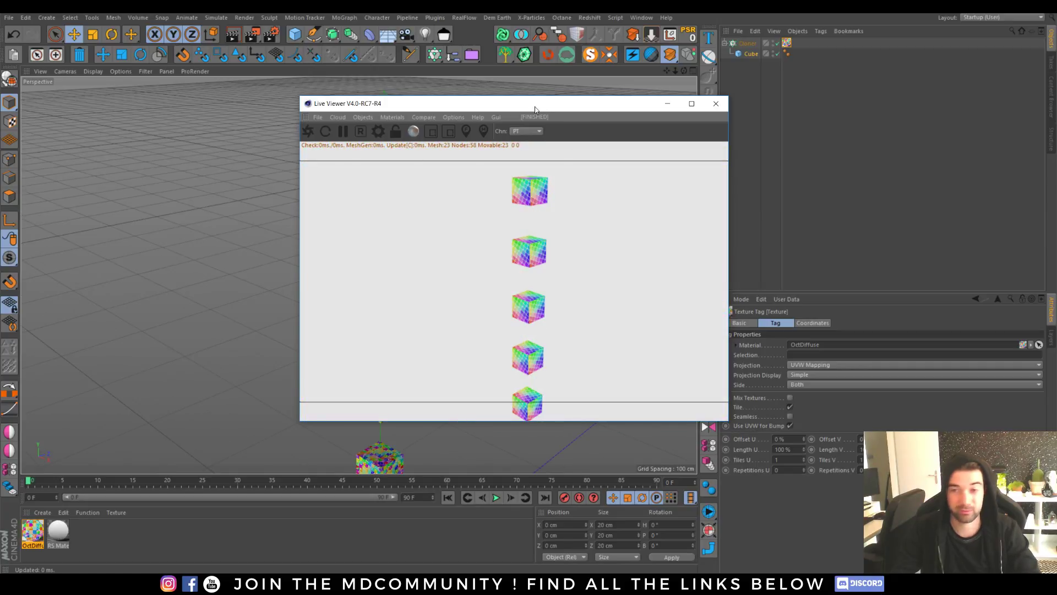
{"action": "left_click_drag", "start_coordinate": [535, 109], "coordinate": [319, 105]}
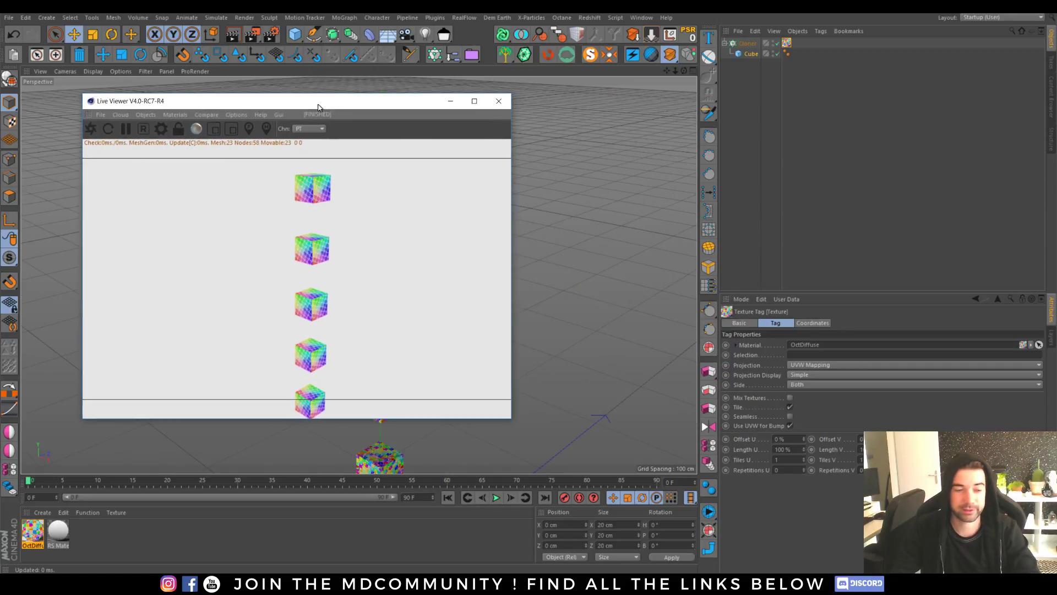
Step: Set the Cloner's Instance Mode to Render Instance
{"action": "left_click", "coordinate": [744, 43]}
{"action": "left_click", "coordinate": [801, 378]}
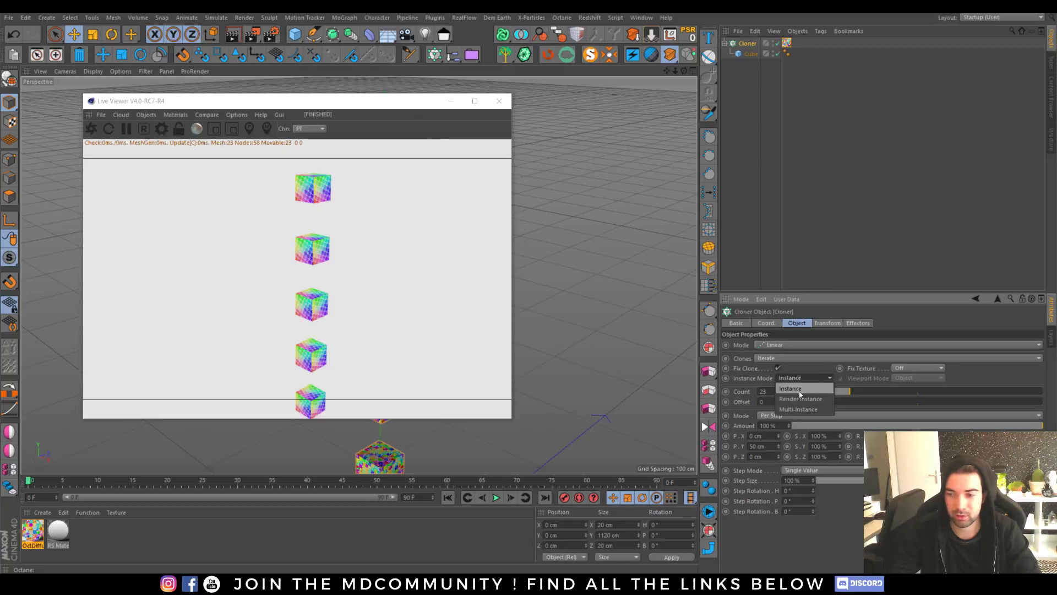
{"action": "left_click", "coordinate": [800, 399]}
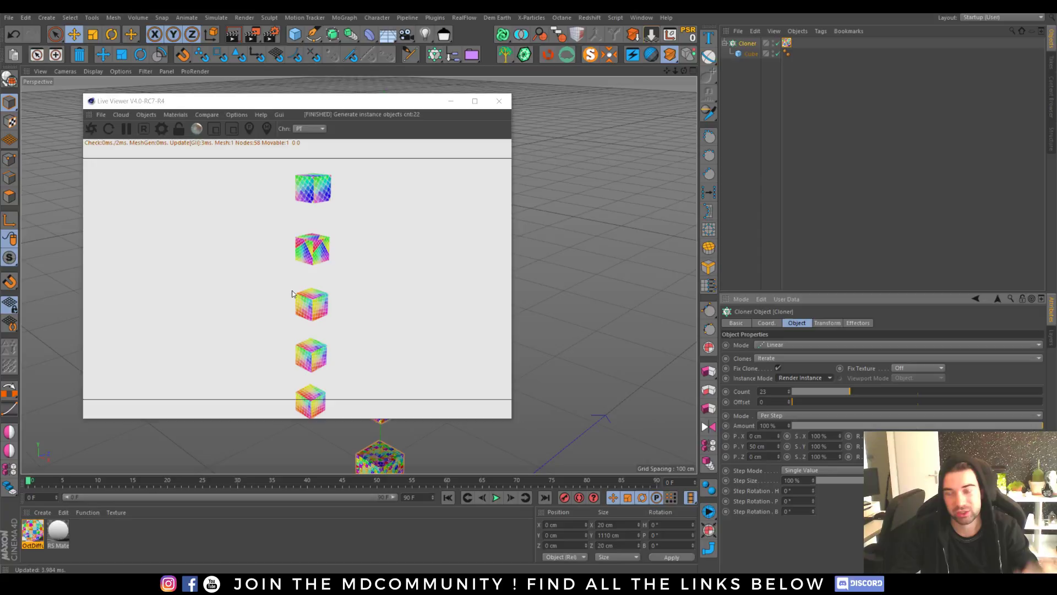
{"action": "left_click", "coordinate": [794, 379]}
{"action": "left_click", "coordinate": [799, 391]}
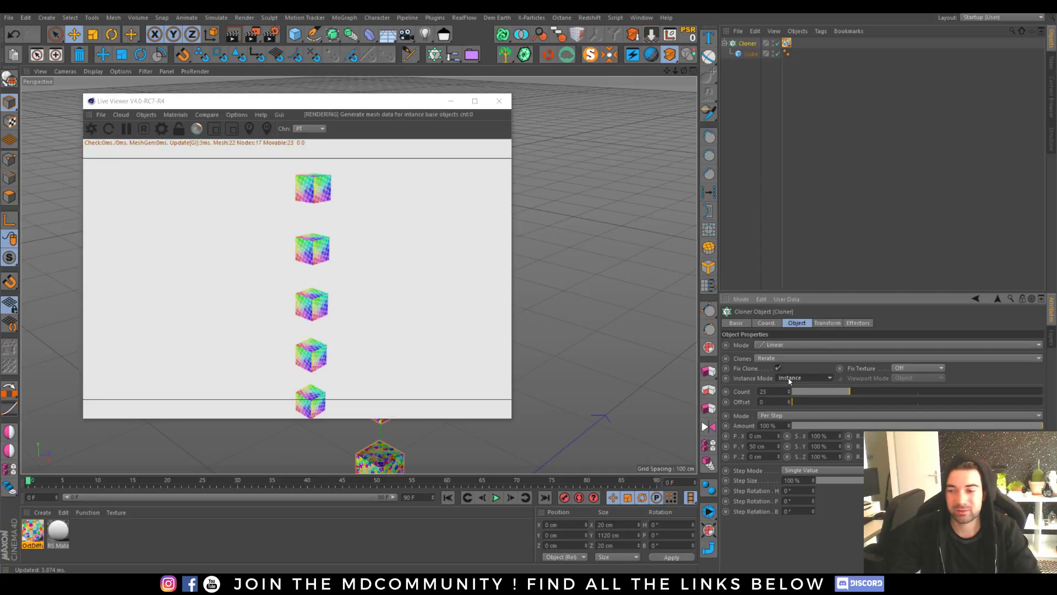
{"action": "left_click", "coordinate": [795, 379]}
{"action": "left_click", "coordinate": [807, 401]}
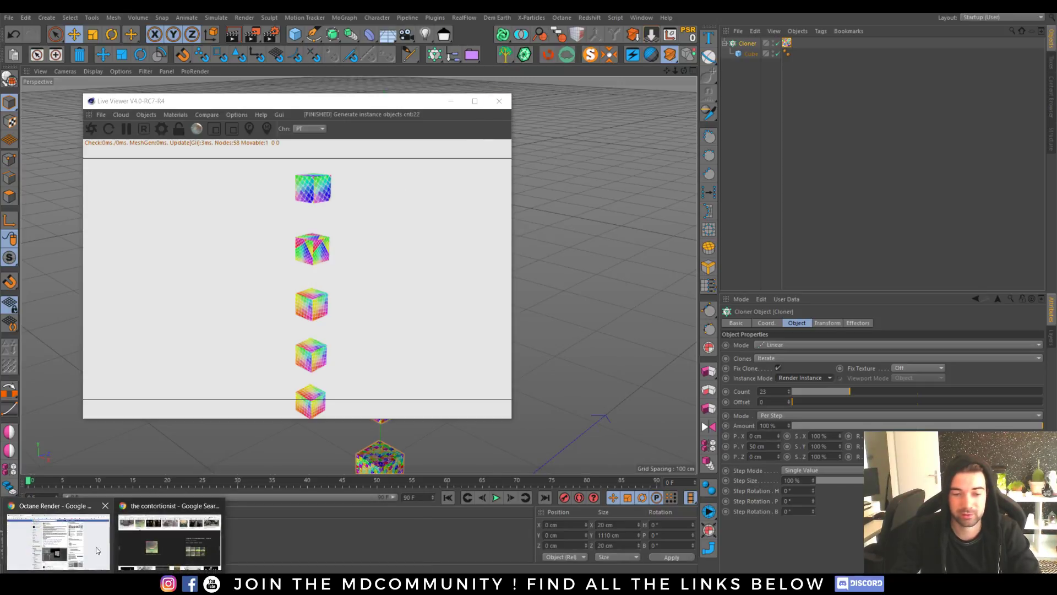
Step: View the Silverwing-VFX OSL project link, then return to the Facebook group page and scroll its feed
{"action": "left_click", "coordinate": [96, 550]}
{"action": "left_click", "coordinate": [510, 245]}
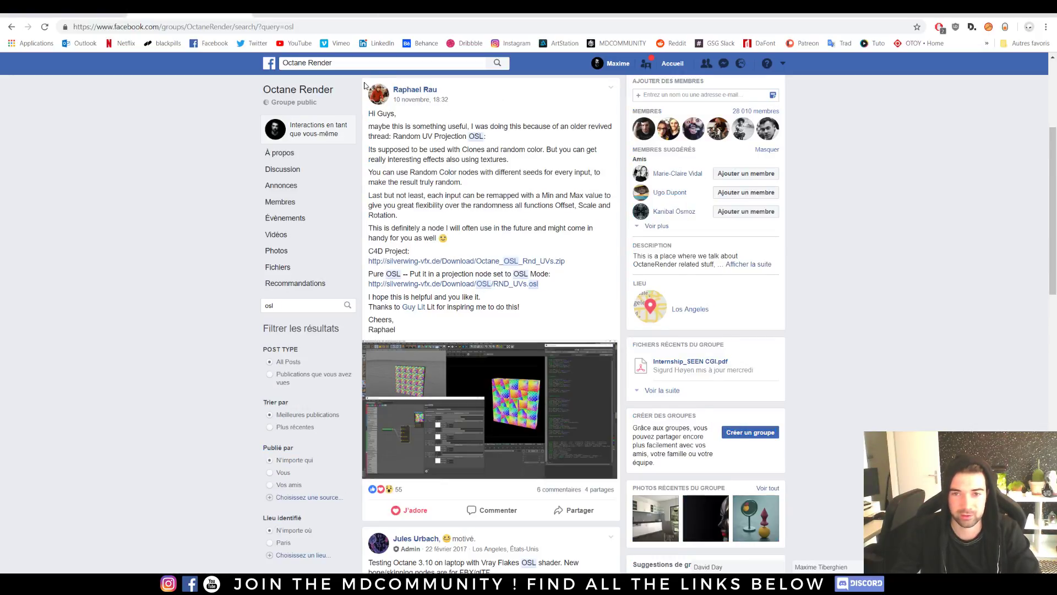
{"action": "left_click", "coordinate": [419, 261]}
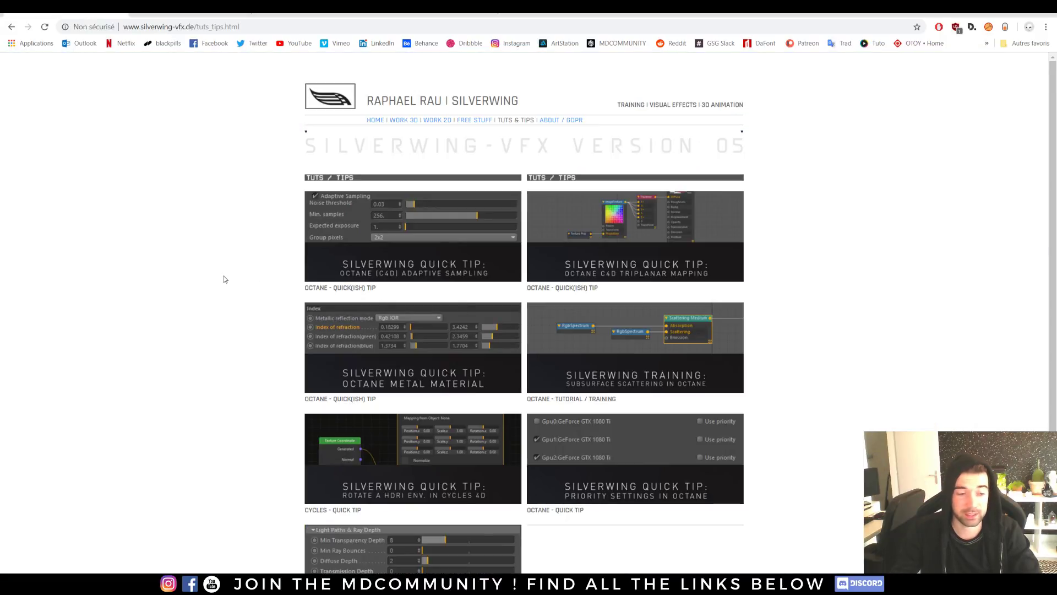
{"action": "left_click", "coordinate": [298, 17]}
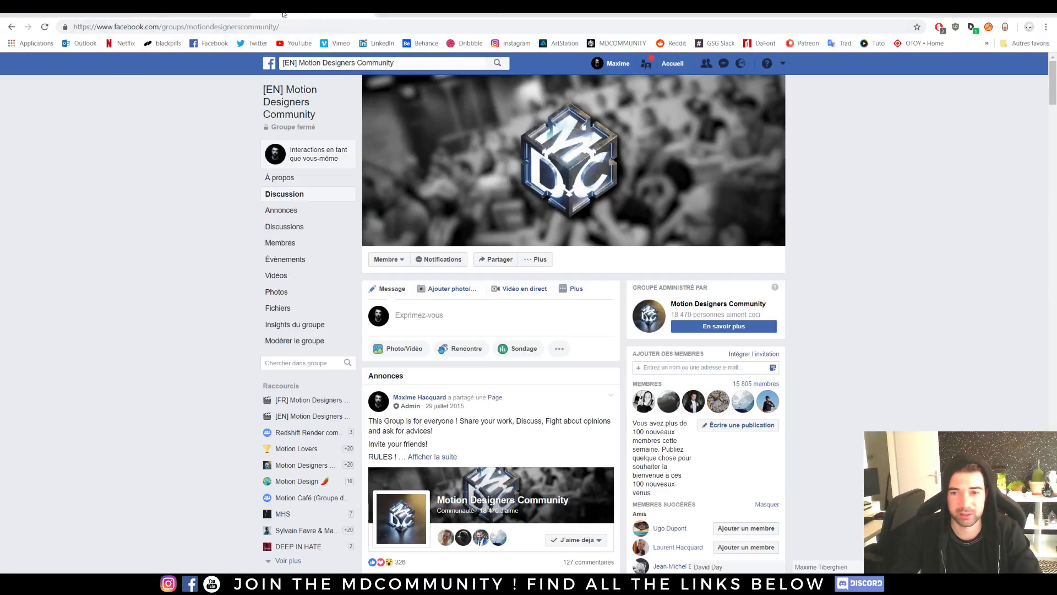
{"action": "scroll", "coordinate": [128, 189], "scroll_direction": "down", "scroll_amount": 4}
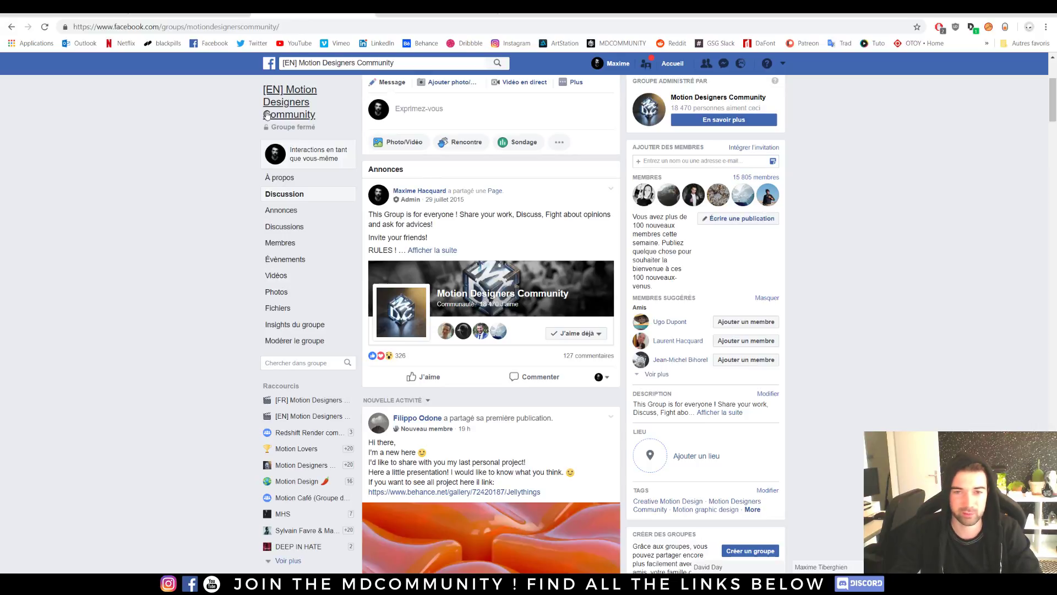
{"action": "scroll", "coordinate": [252, 114], "scroll_direction": "down", "scroll_amount": 12}
{"action": "scroll", "coordinate": [197, 225], "scroll_direction": "down", "scroll_amount": 5}
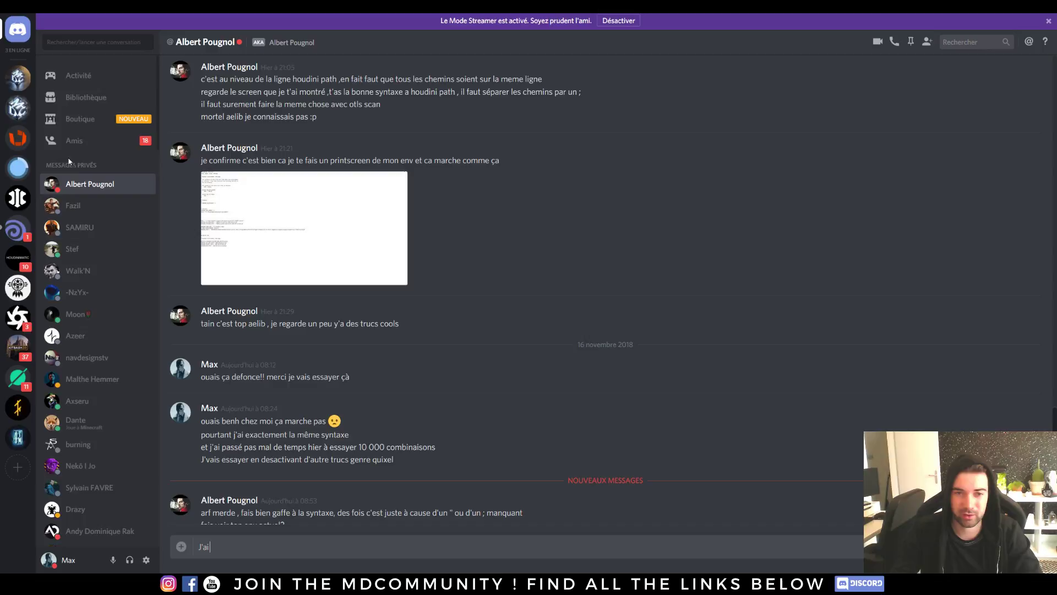
Step: Browse the Motion Designers Community #general and #inspiration channels, then the Octane Render server
{"action": "left_click", "coordinate": [18, 77]}
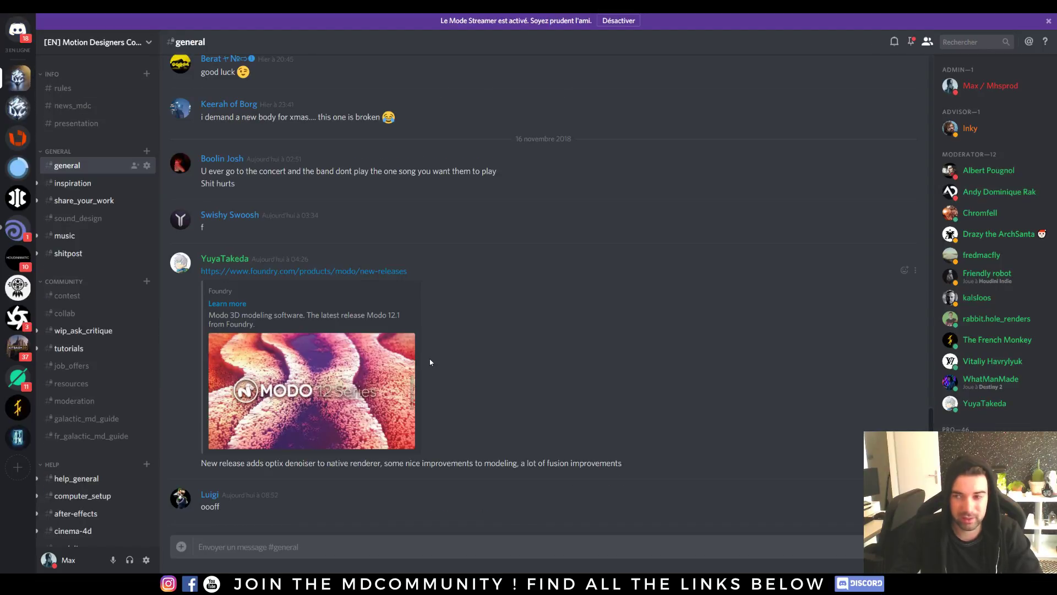
{"action": "scroll", "coordinate": [430, 362], "scroll_direction": "up", "scroll_amount": 10}
{"action": "scroll", "coordinate": [439, 355], "scroll_direction": "down", "scroll_amount": 10}
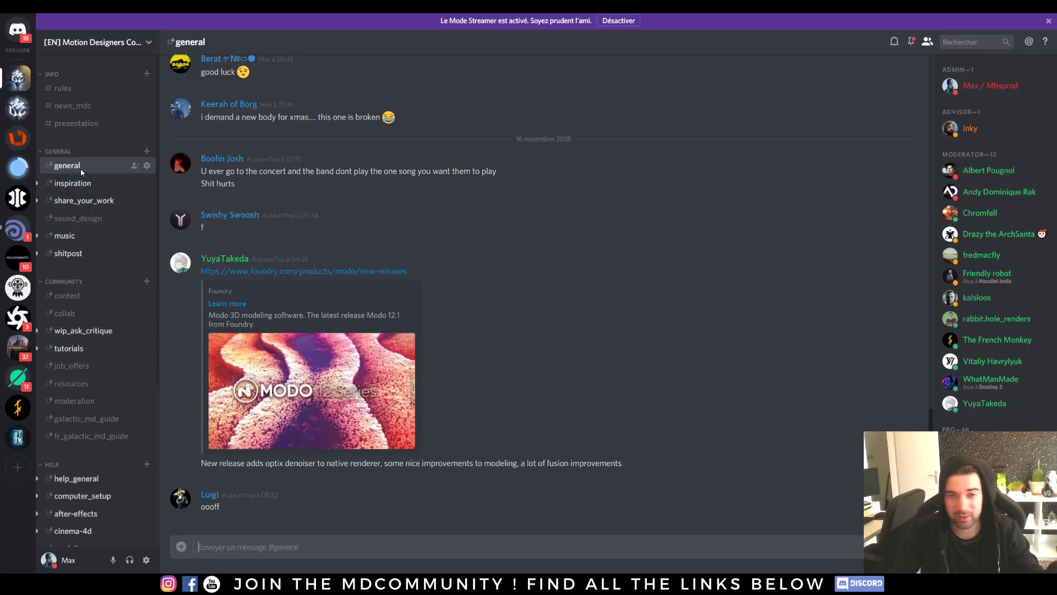
{"action": "left_click", "coordinate": [83, 183]}
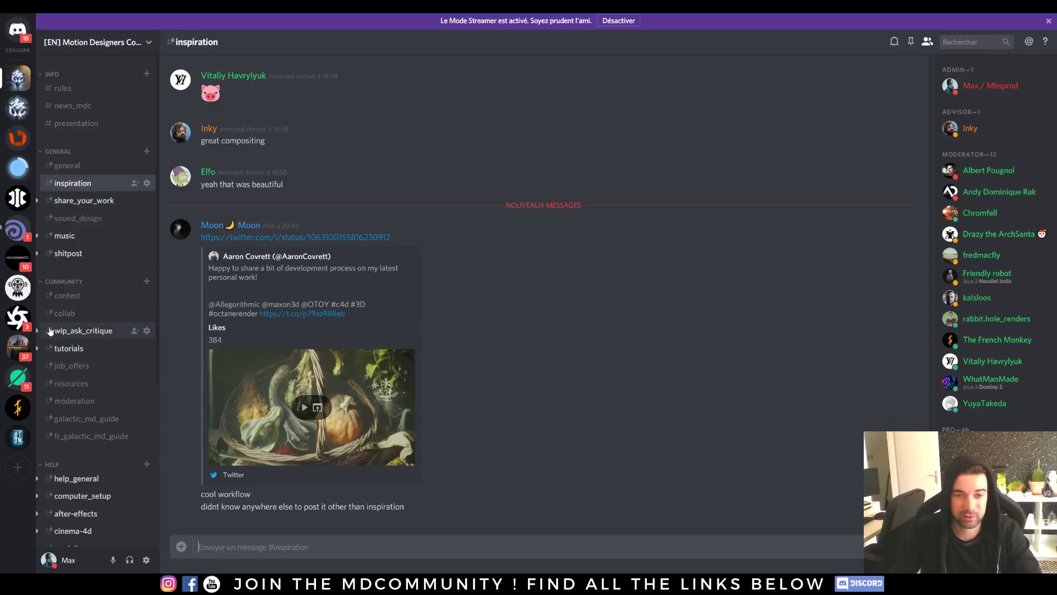
{"action": "left_click", "coordinate": [17, 317]}
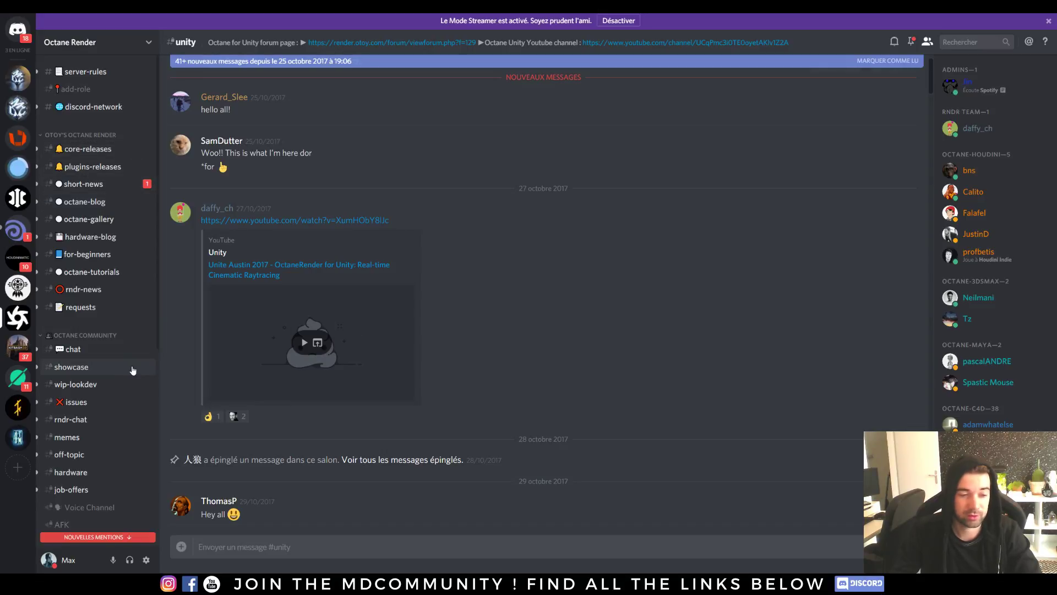
{"action": "left_click", "coordinate": [1021, 14]}
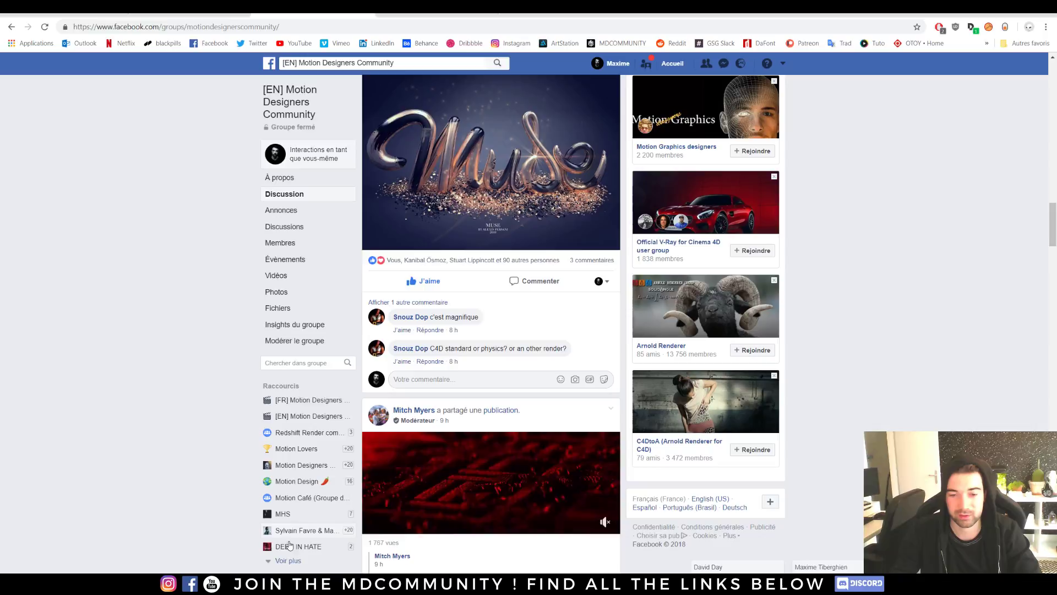
Step: Open the Octane Render group from Facebook's sidebar and scroll down through its posts
{"action": "scroll", "coordinate": [290, 552], "scroll_direction": "down", "scroll_amount": 5}
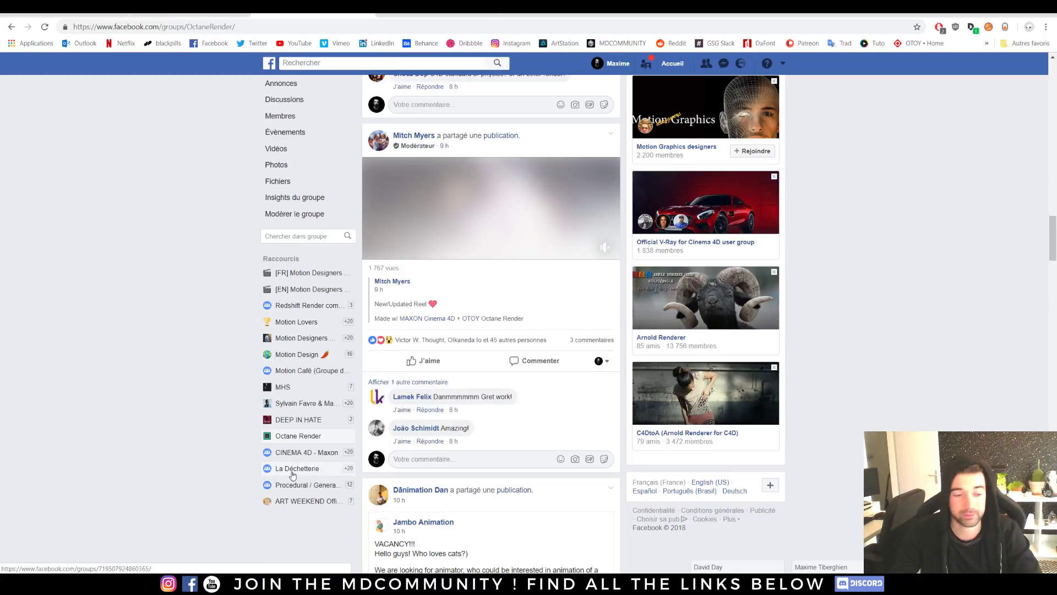
{"action": "left_click", "coordinate": [292, 479]}
{"action": "scroll", "coordinate": [259, 347], "scroll_direction": "down", "scroll_amount": 10}
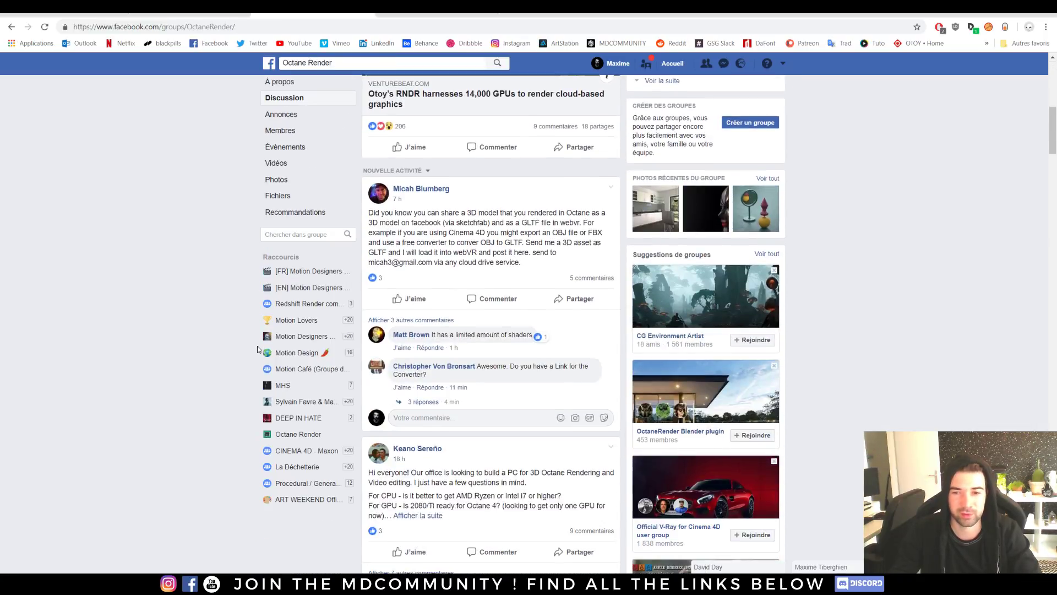
{"action": "scroll", "coordinate": [263, 347], "scroll_direction": "down", "scroll_amount": 15}
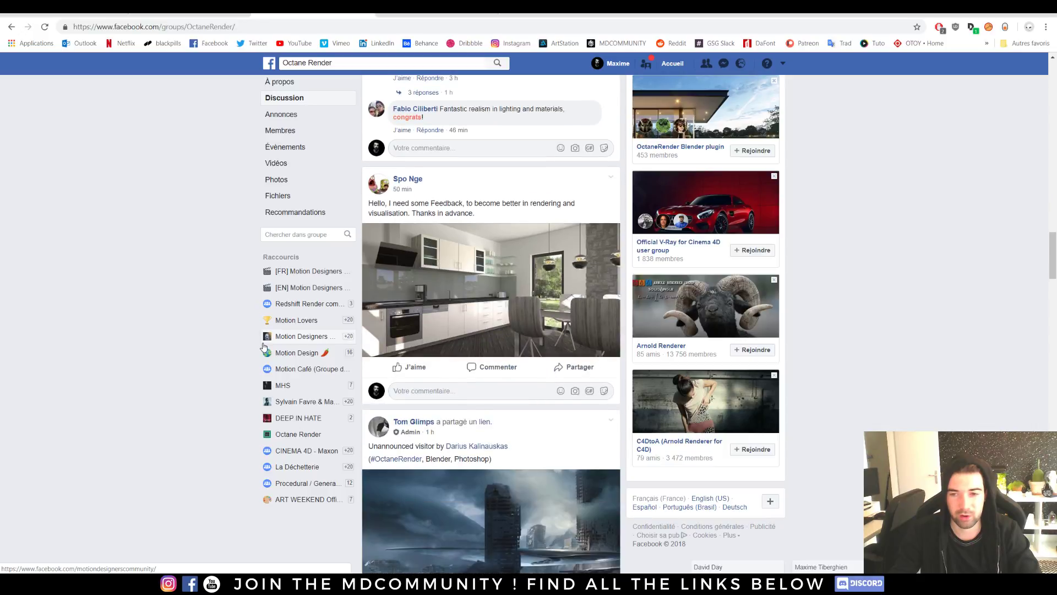
{"action": "scroll", "coordinate": [263, 351], "scroll_direction": "down", "scroll_amount": 15}
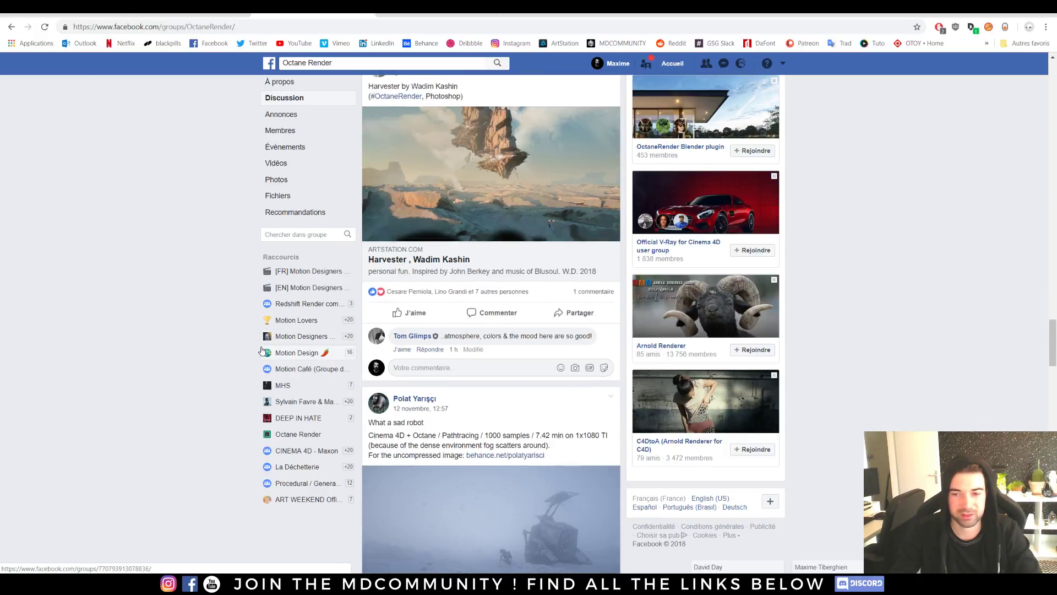
{"action": "scroll", "coordinate": [262, 351], "scroll_direction": "down", "scroll_amount": 15}
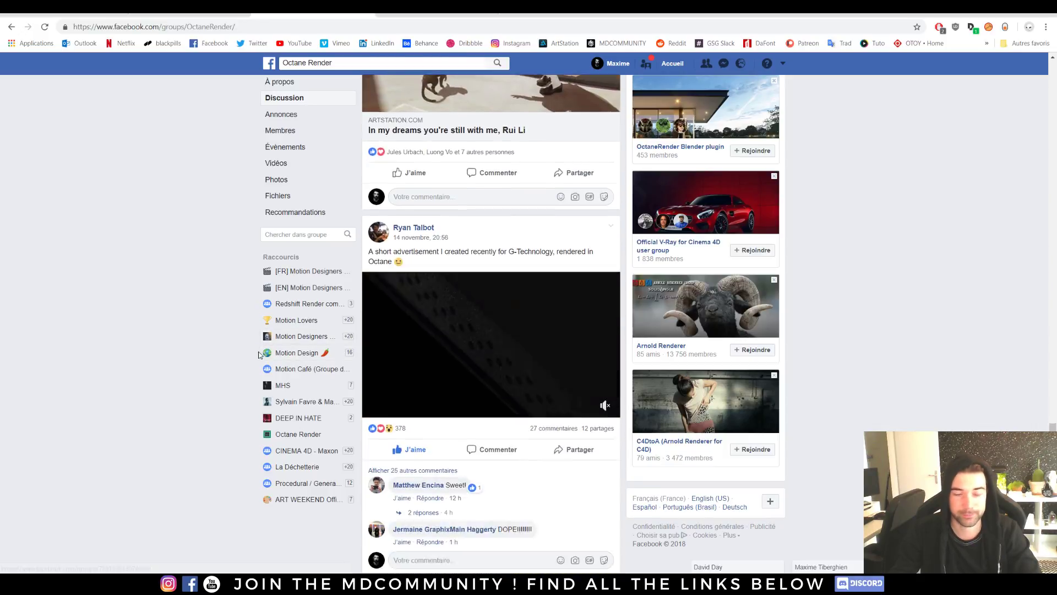
{"action": "scroll", "coordinate": [258, 351], "scroll_direction": "down", "scroll_amount": 4}
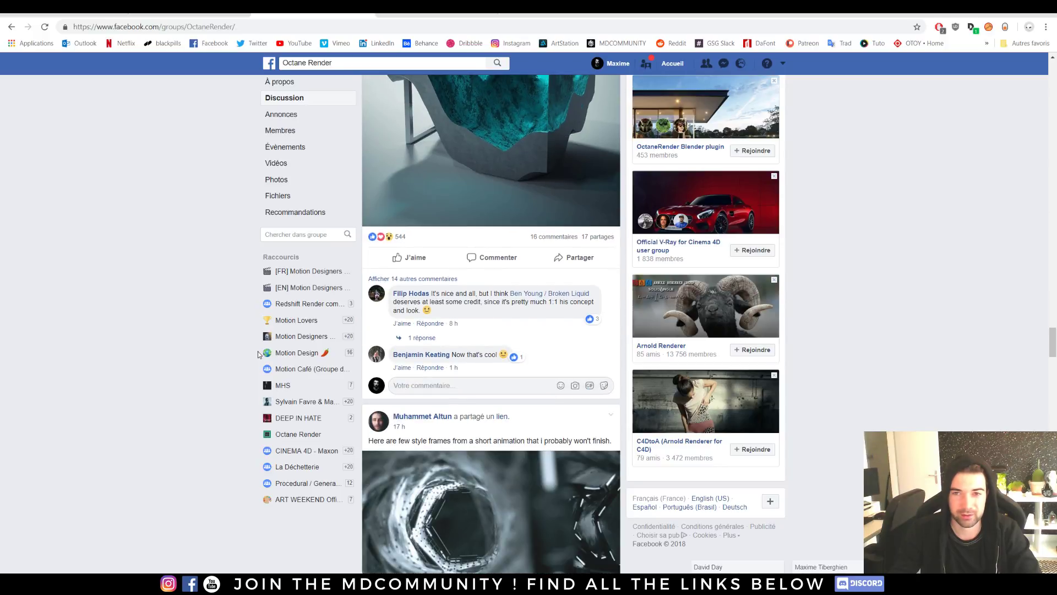
{"action": "scroll", "coordinate": [258, 352], "scroll_direction": "down", "scroll_amount": 6}
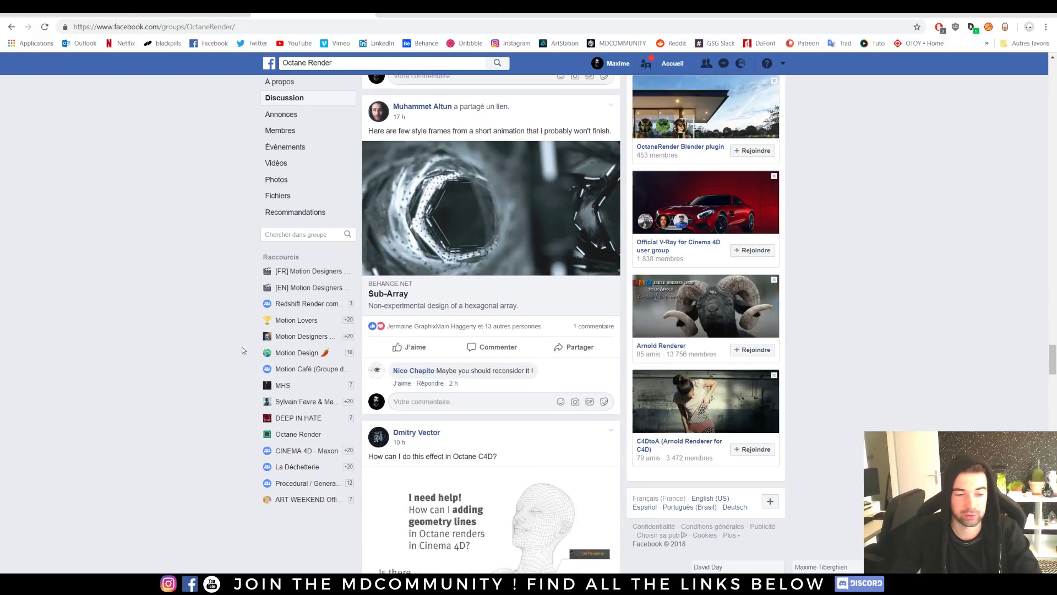